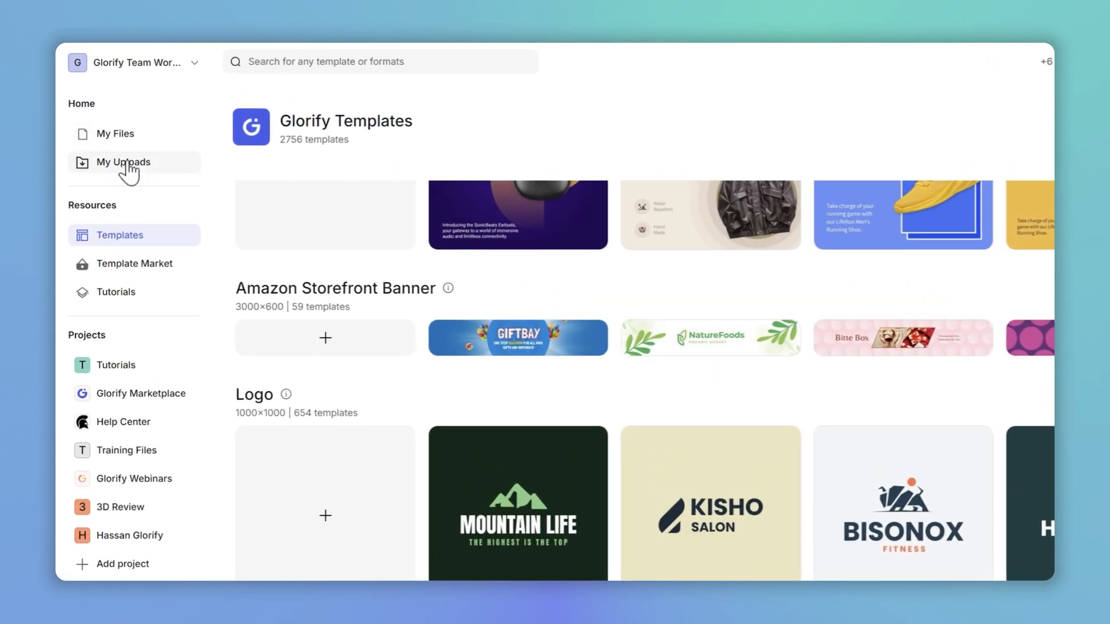
Step: Upload the Man Front.jpg photo as a new asset in My Uploads
{"action": "left_click", "coordinate": [123, 162]}
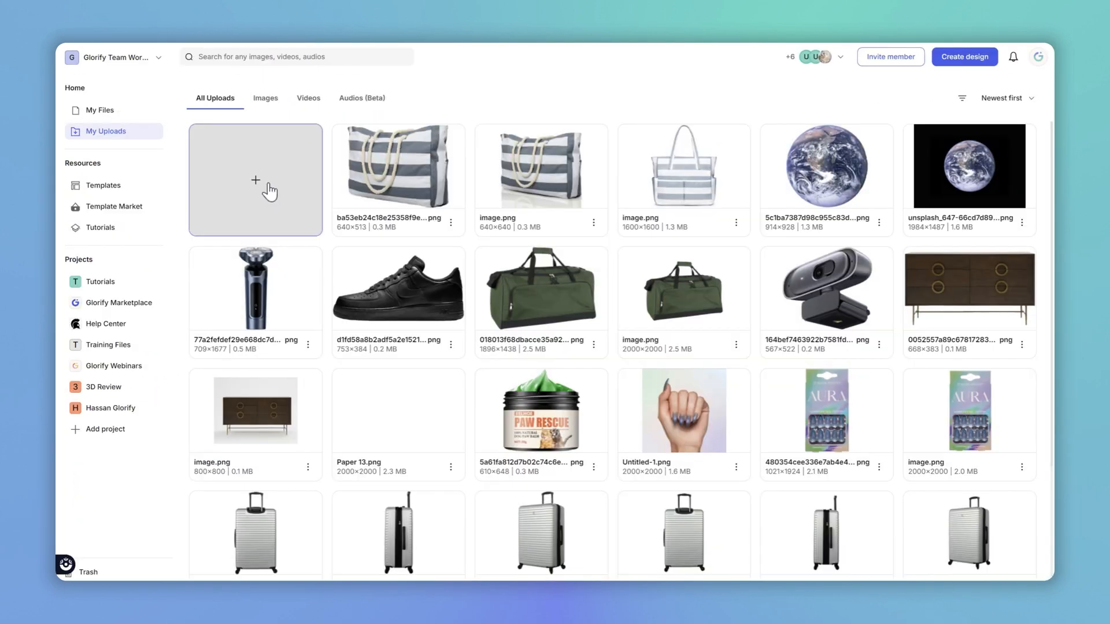
{"action": "left_click", "coordinate": [269, 191]}
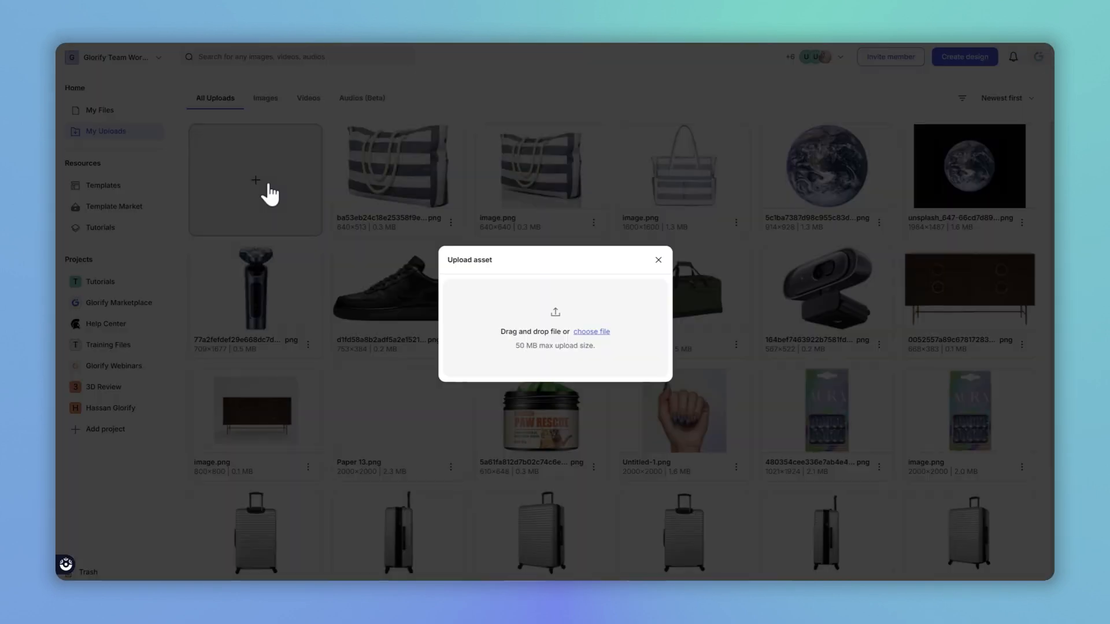
{"action": "left_click", "coordinate": [599, 335]}
{"action": "left_click", "coordinate": [256, 93]}
{"action": "double_click", "coordinate": [256, 92]}
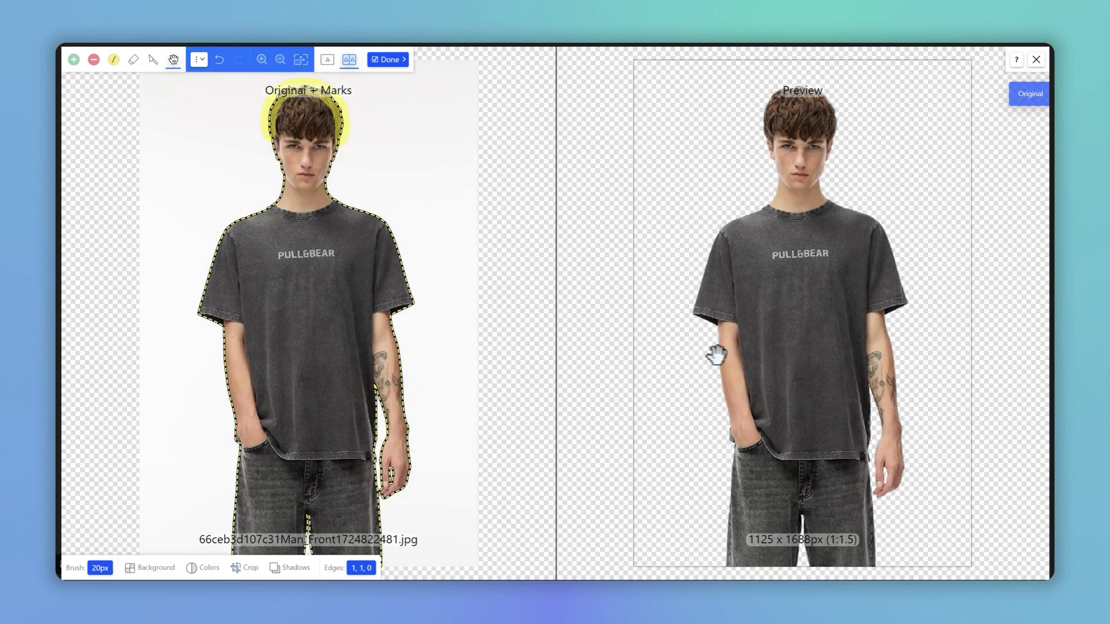
Step: Crop the background-removed photo tightly around the model to about 751 × 1613 px and finish the upload
{"action": "left_click", "coordinate": [250, 569]}
{"action": "left_click_drag", "start_coordinate": [621, 314], "coordinate": [566, 327]}
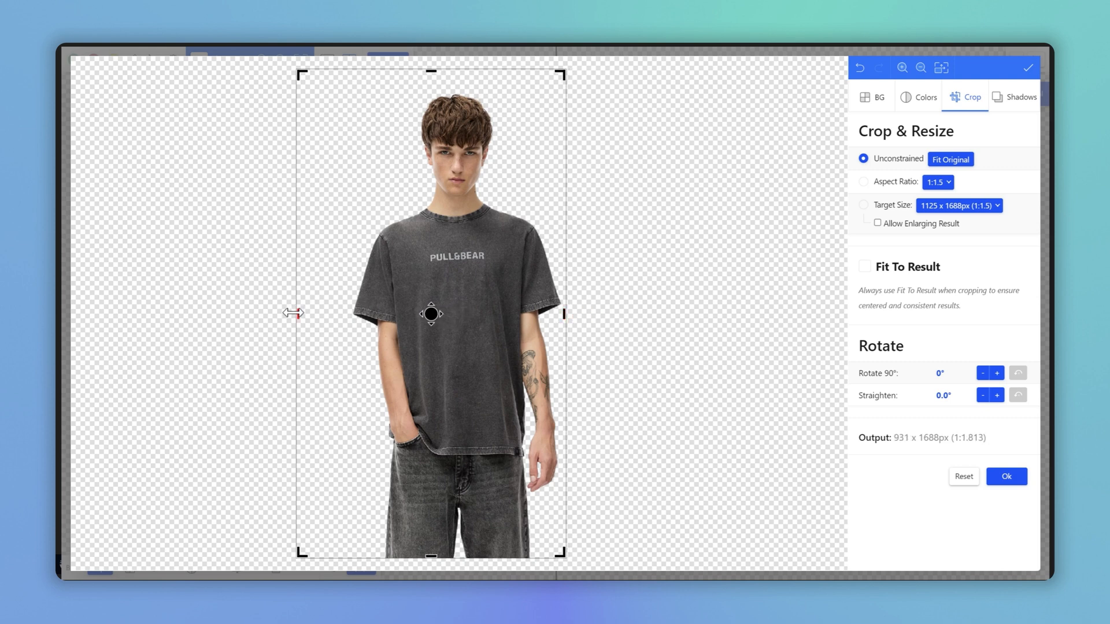
{"action": "left_click_drag", "start_coordinate": [293, 313], "coordinate": [346, 336]}
{"action": "left_click_drag", "start_coordinate": [463, 65], "coordinate": [458, 92]}
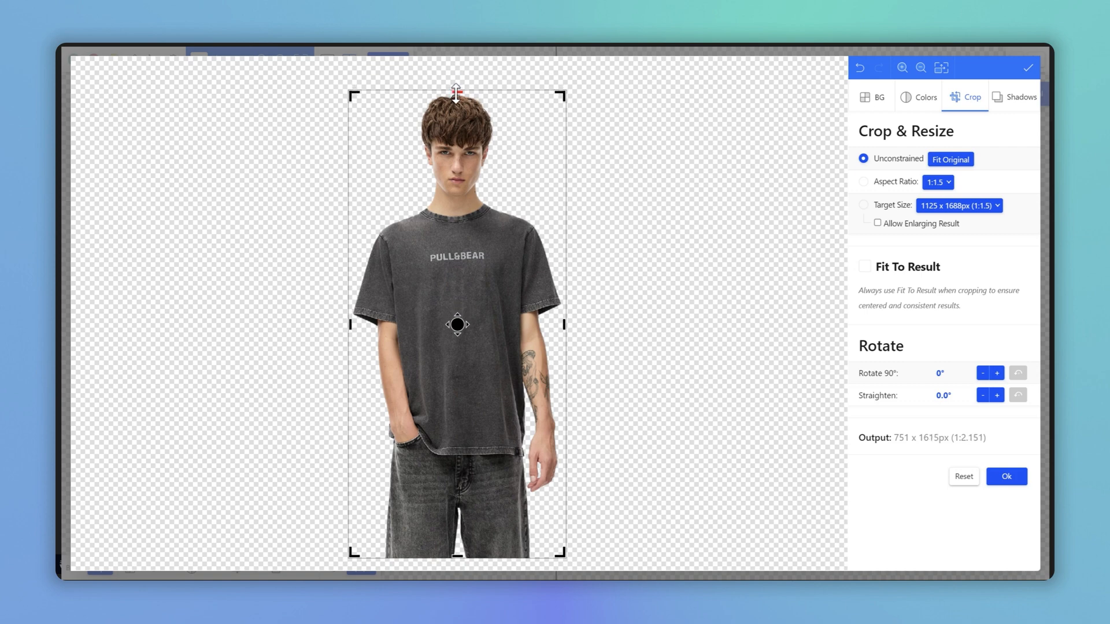
{"action": "left_click", "coordinate": [1009, 480]}
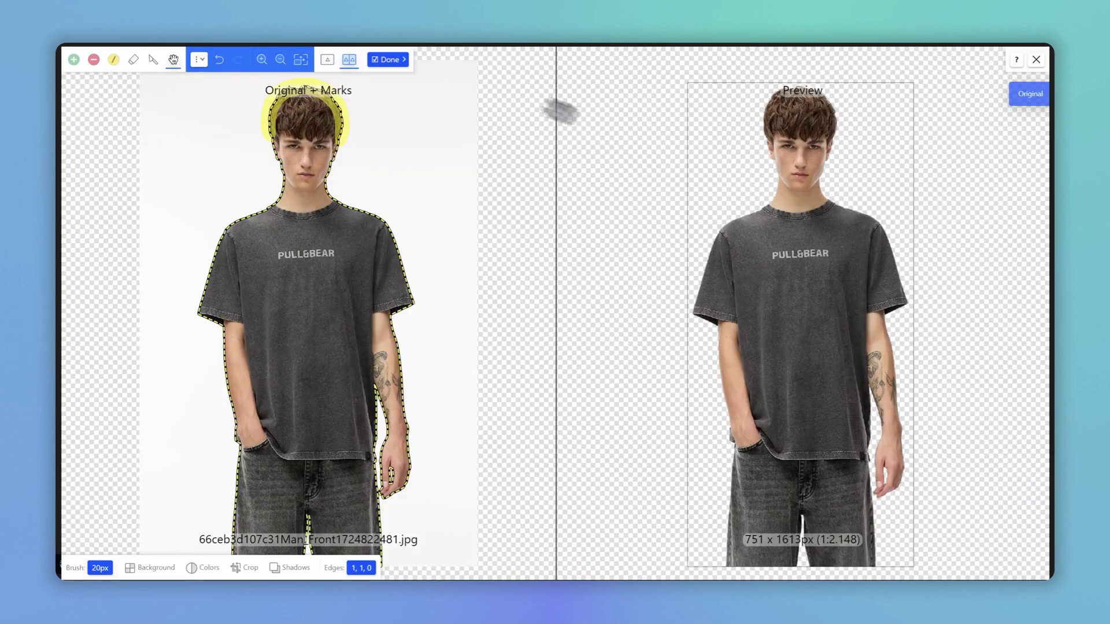
{"action": "left_click", "coordinate": [391, 61]}
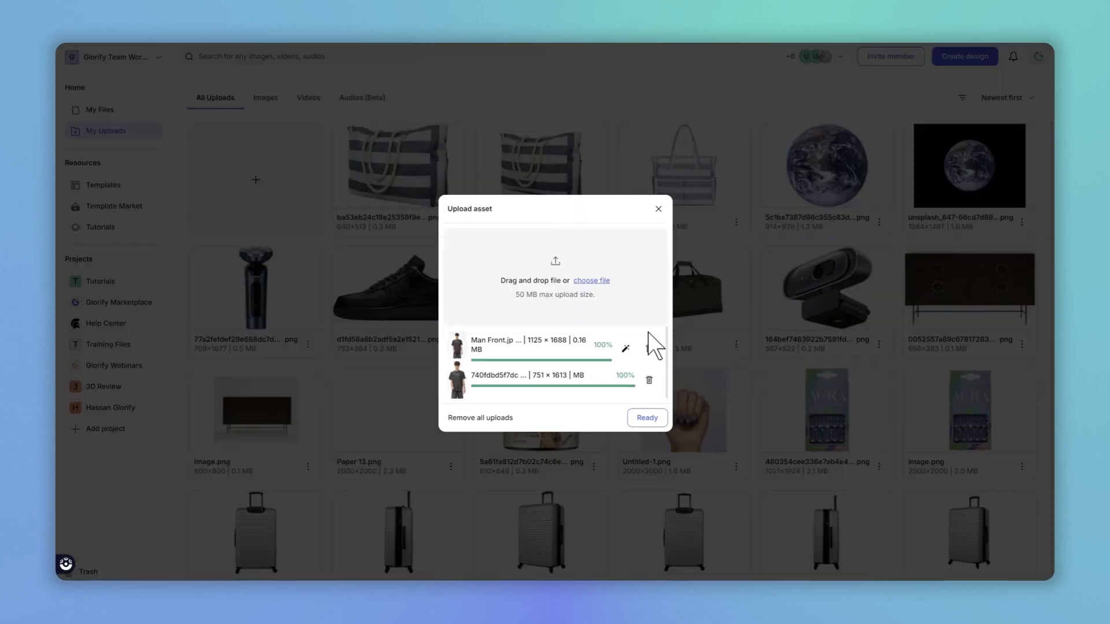
{"action": "left_click", "coordinate": [657, 418]}
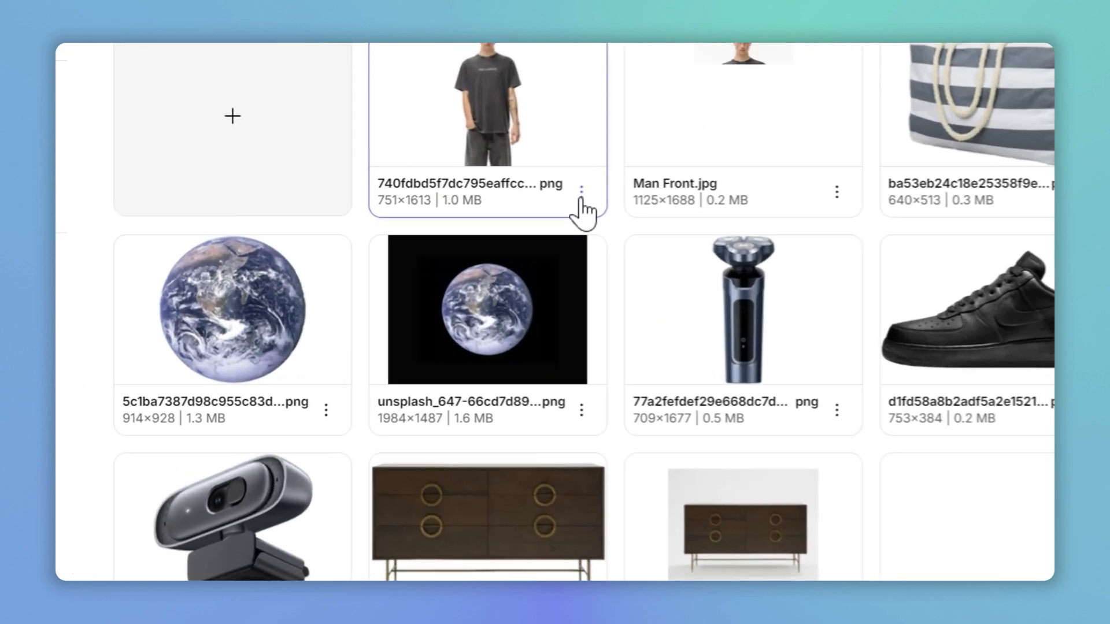
Step: Download the background-removed PNG from uploads and preview the downloaded file
{"action": "left_click", "coordinate": [581, 194]}
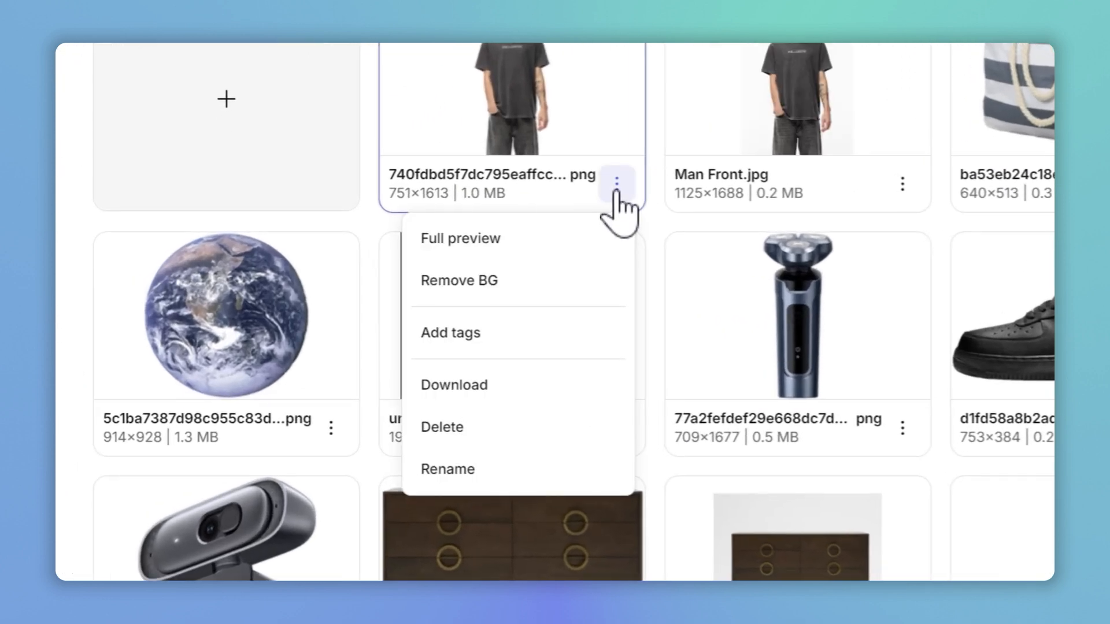
{"action": "left_click", "coordinate": [496, 385]}
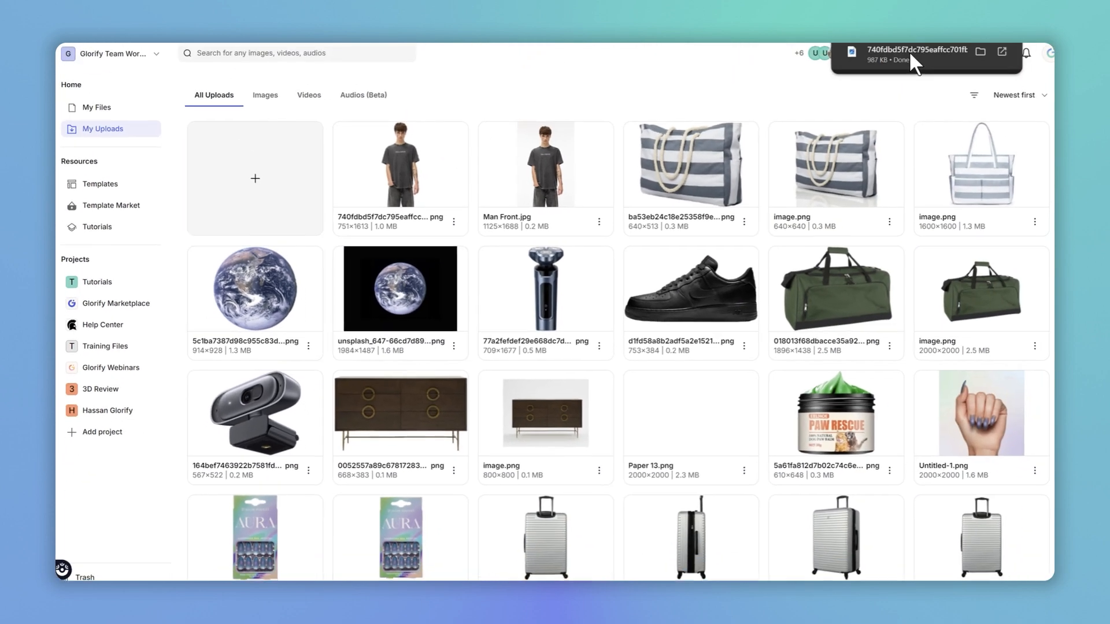
{"action": "left_click", "coordinate": [898, 55]}
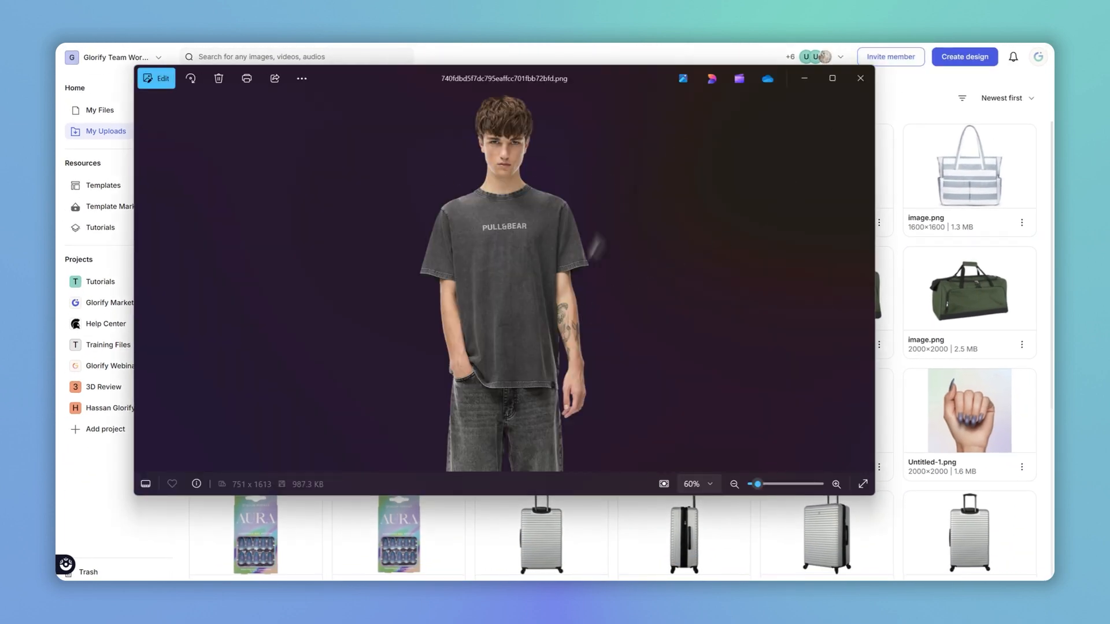
{"action": "left_click", "coordinate": [858, 77]}
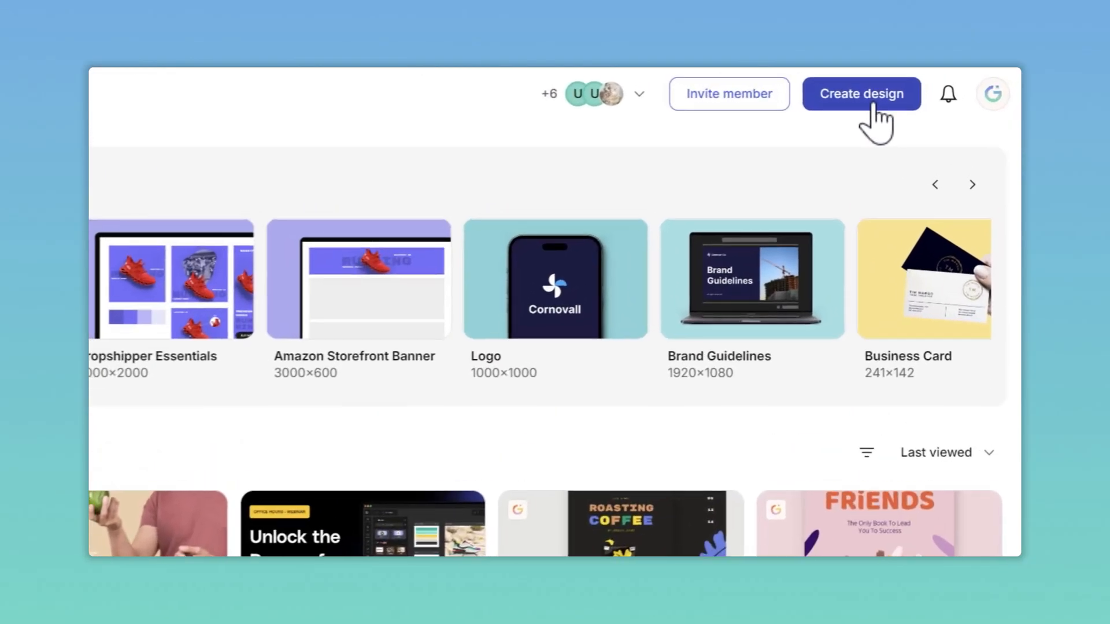
Step: Create a new 2000 × 2000 Product Gallery design and open the Uploads library
{"action": "left_click", "coordinate": [870, 105]}
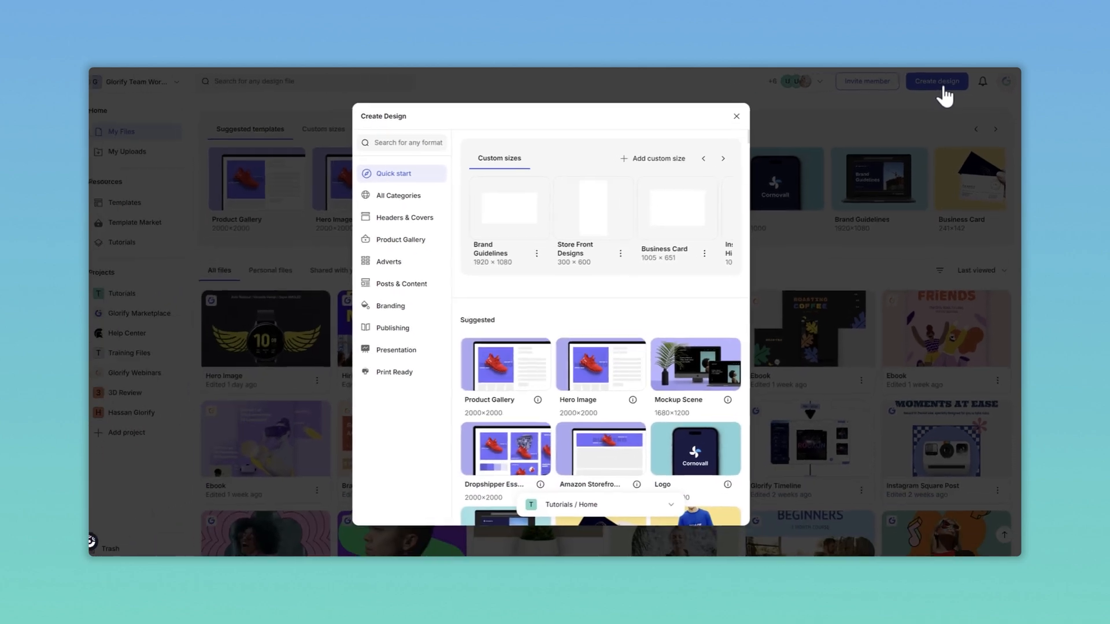
{"action": "left_click", "coordinate": [600, 371]}
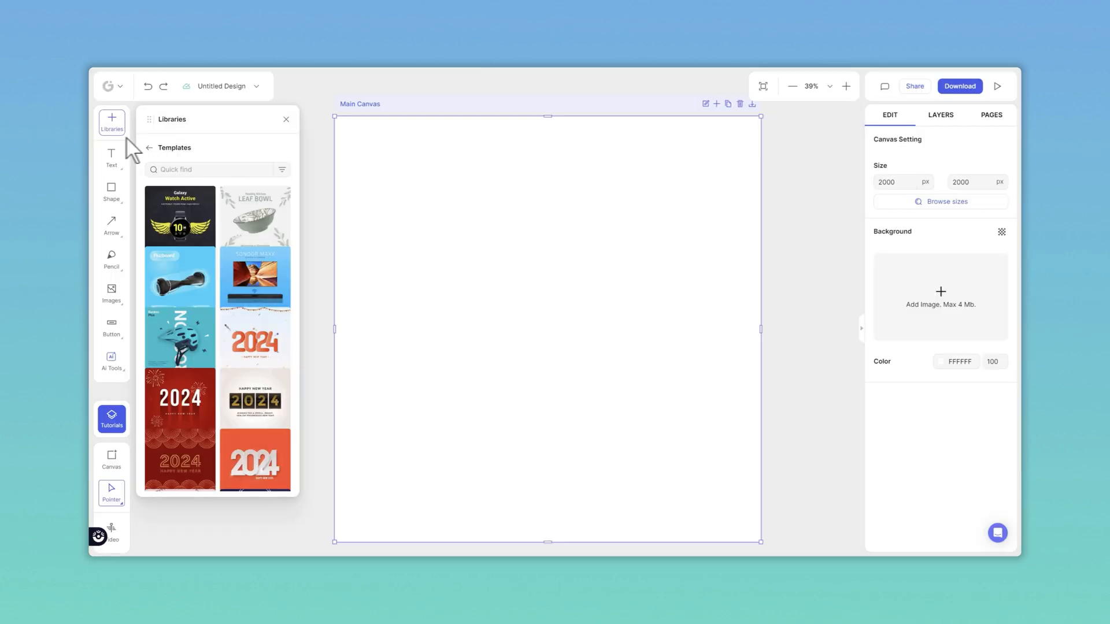
{"action": "left_click", "coordinate": [150, 151]}
{"action": "scroll", "coordinate": [200, 302], "scroll_direction": "down", "scroll_amount": 3}
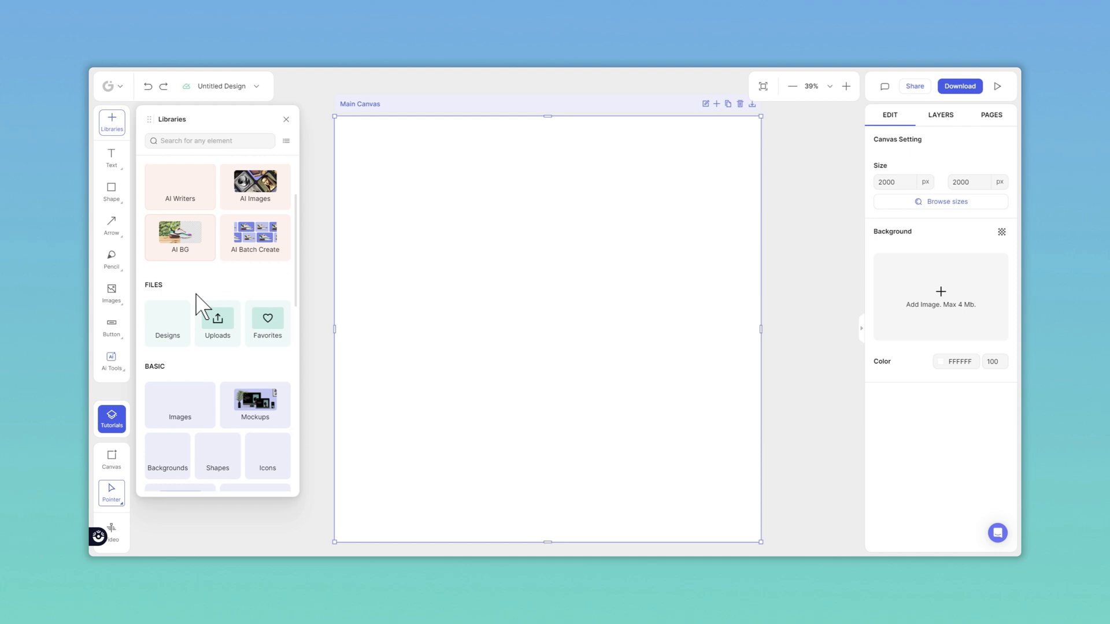
{"action": "left_click", "coordinate": [230, 312]}
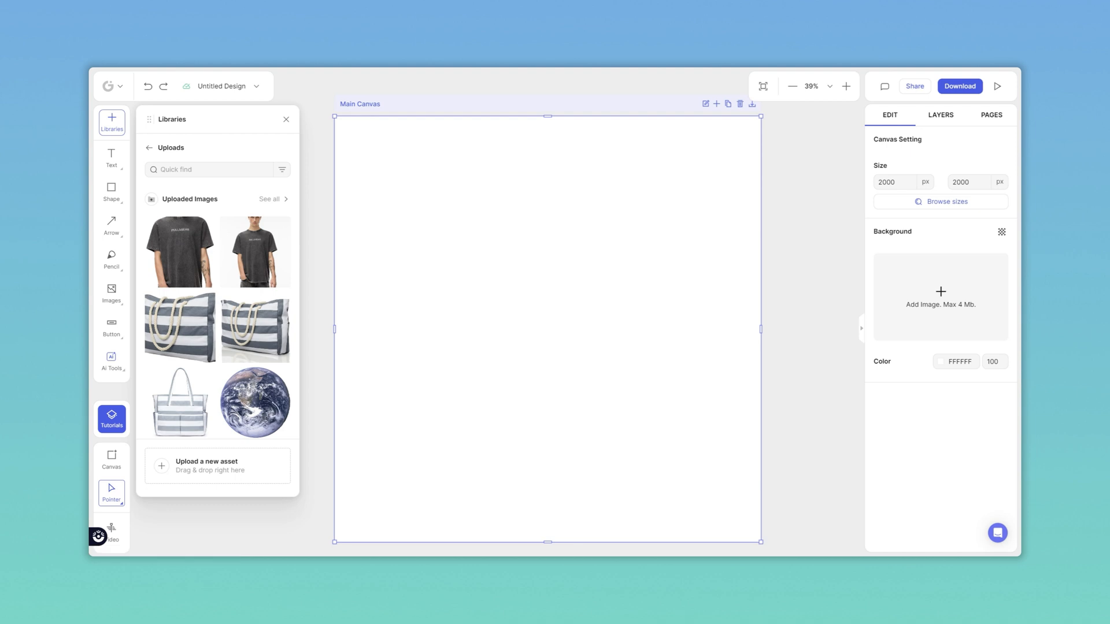
Step: Switch to the browser, copy the back-view photo from the Pull&Bear product page, and paste it onto the canvas
{"action": "key", "text": "alt+Tab"}
{"action": "right_click", "coordinate": [405, 264]}
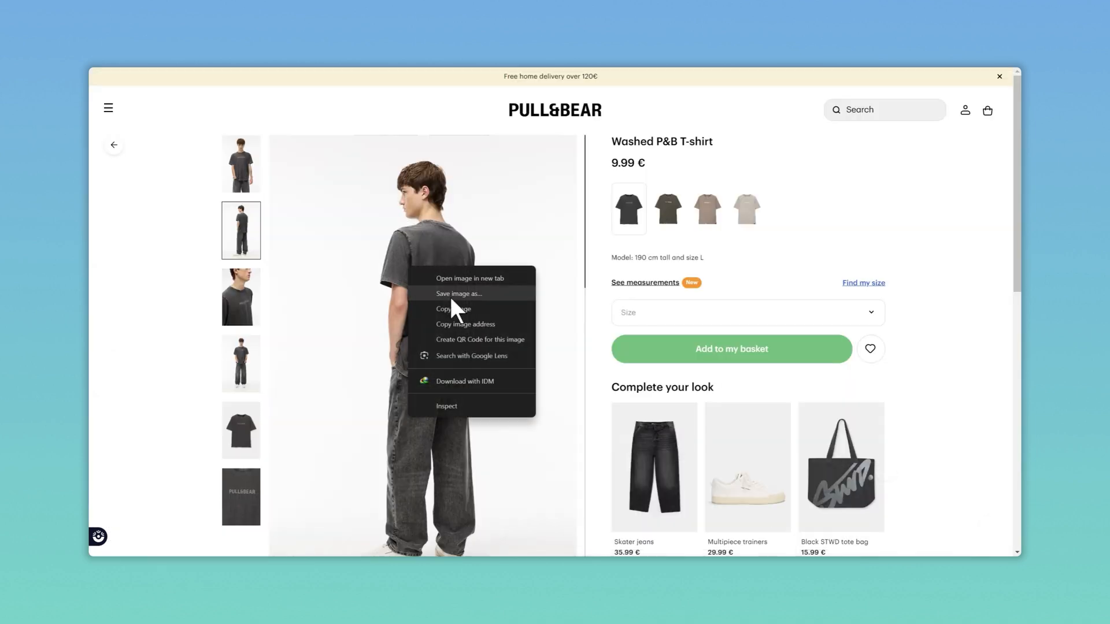
{"action": "left_click", "coordinate": [459, 312]}
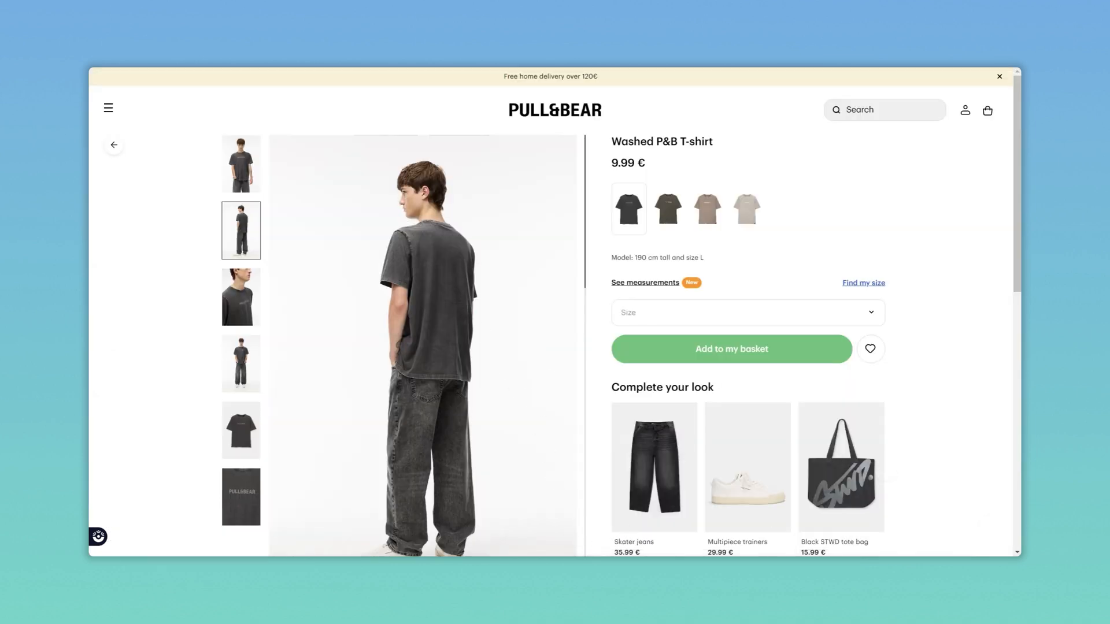
{"action": "key", "text": "alt+Tab"}
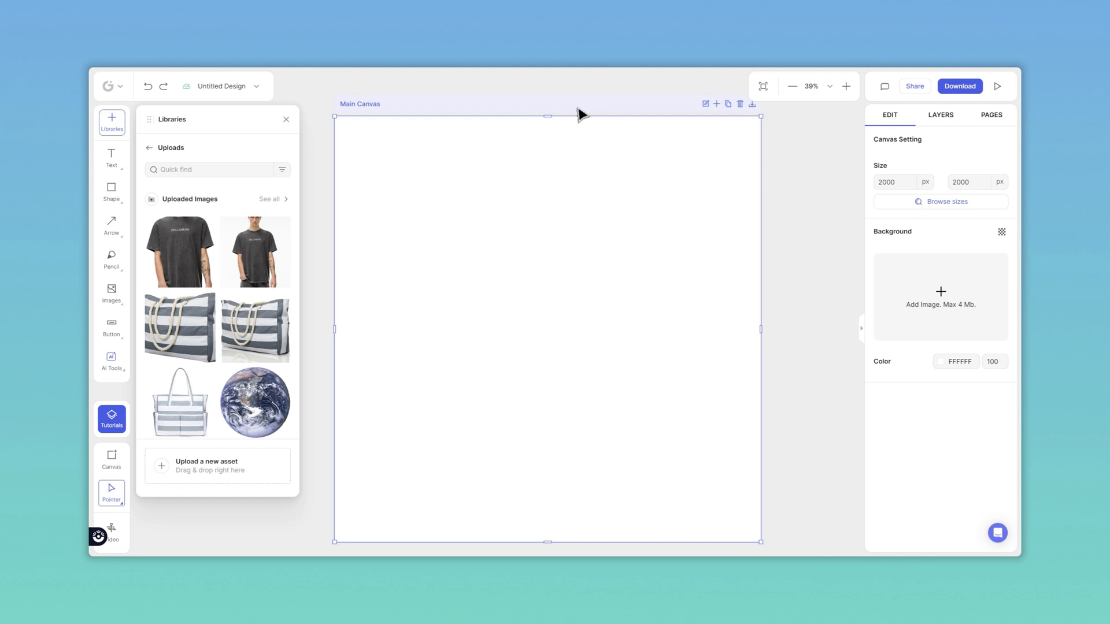
{"action": "key", "text": "ctrl+v"}
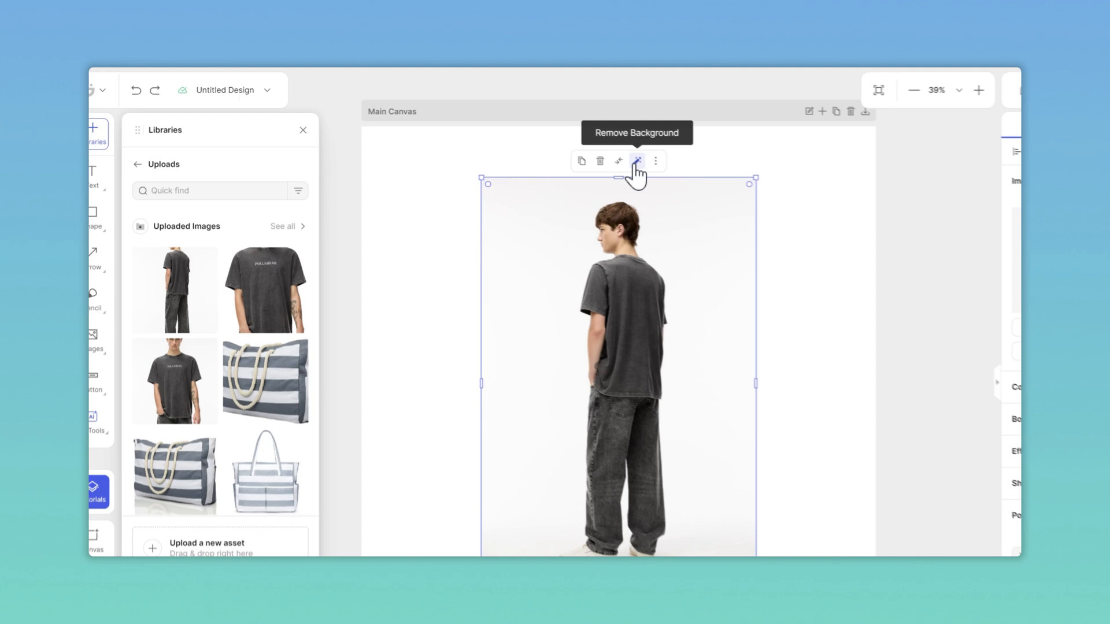
Step: Remove the background from the pasted back-view photo
{"action": "left_click", "coordinate": [800, 197]}
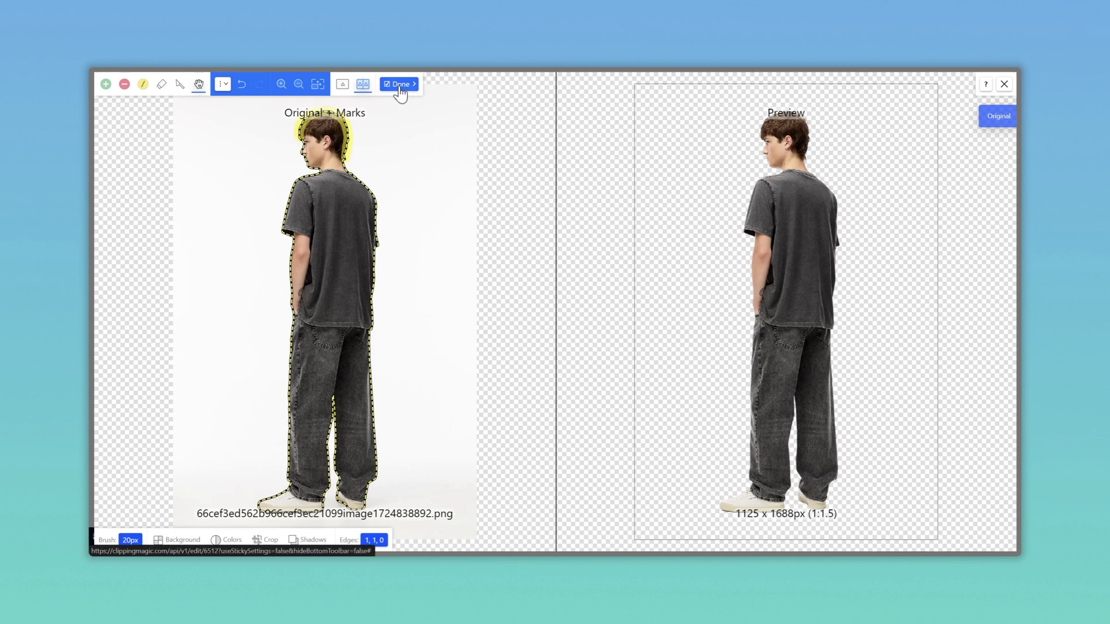
{"action": "left_click", "coordinate": [399, 87]}
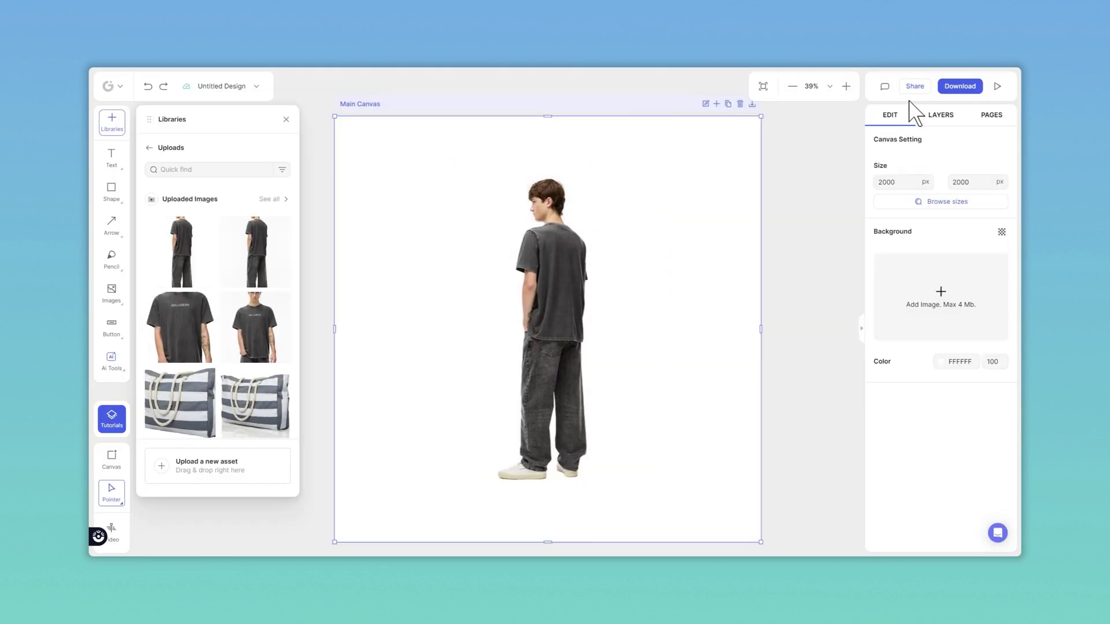
Step: Download the canvas as a transparent PNG at 1x size, 72 DPI and 100% quality
{"action": "left_click", "coordinate": [958, 87]}
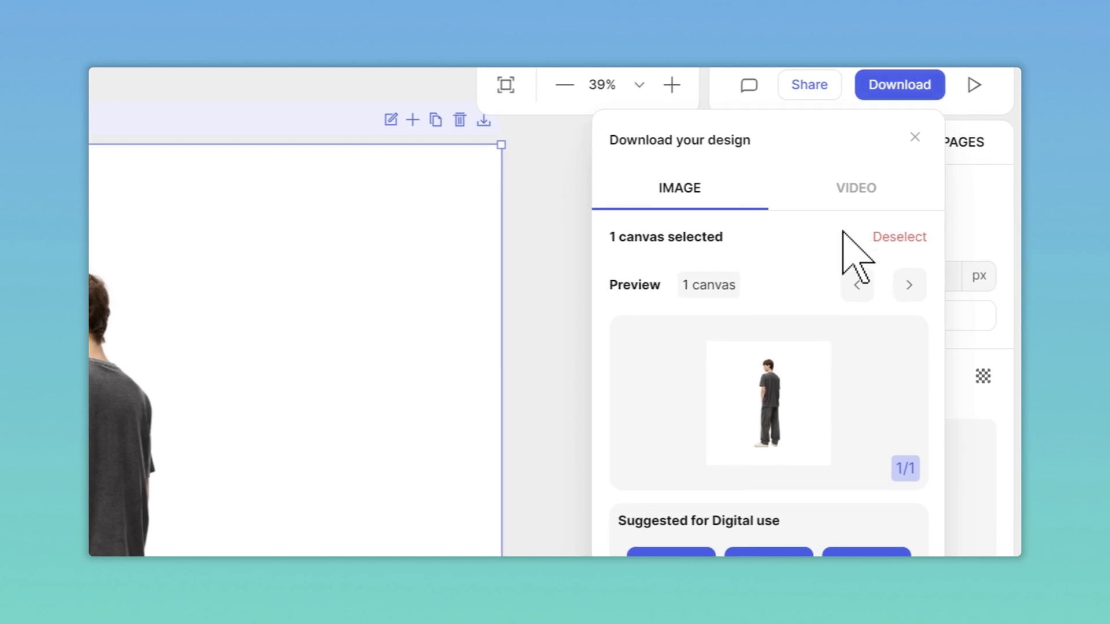
{"action": "left_click", "coordinate": [756, 448]}
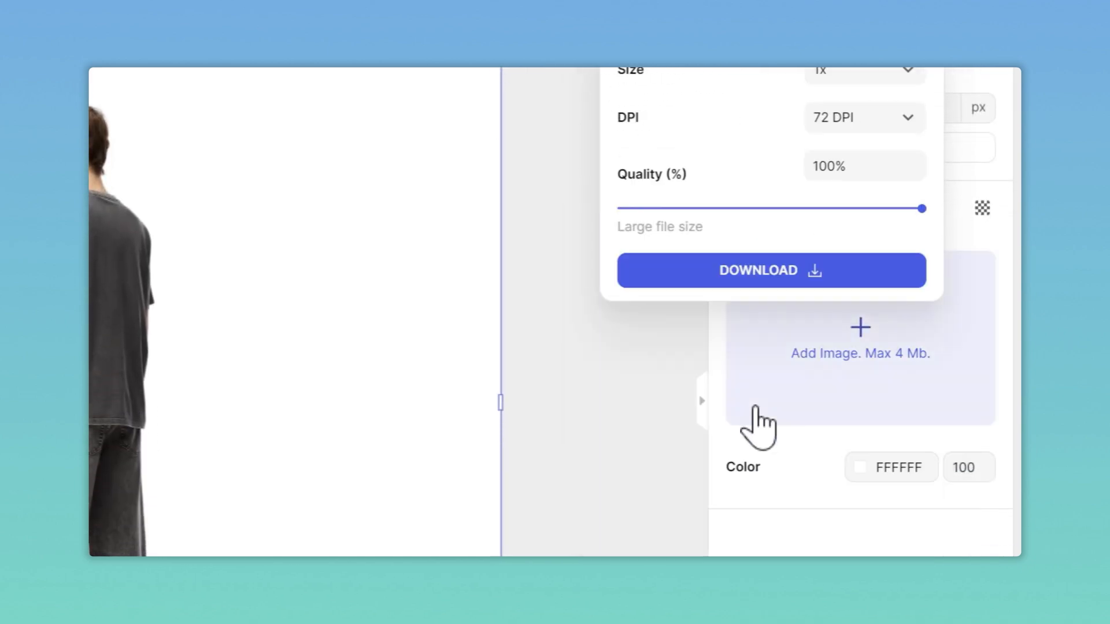
{"action": "left_click", "coordinate": [722, 78]}
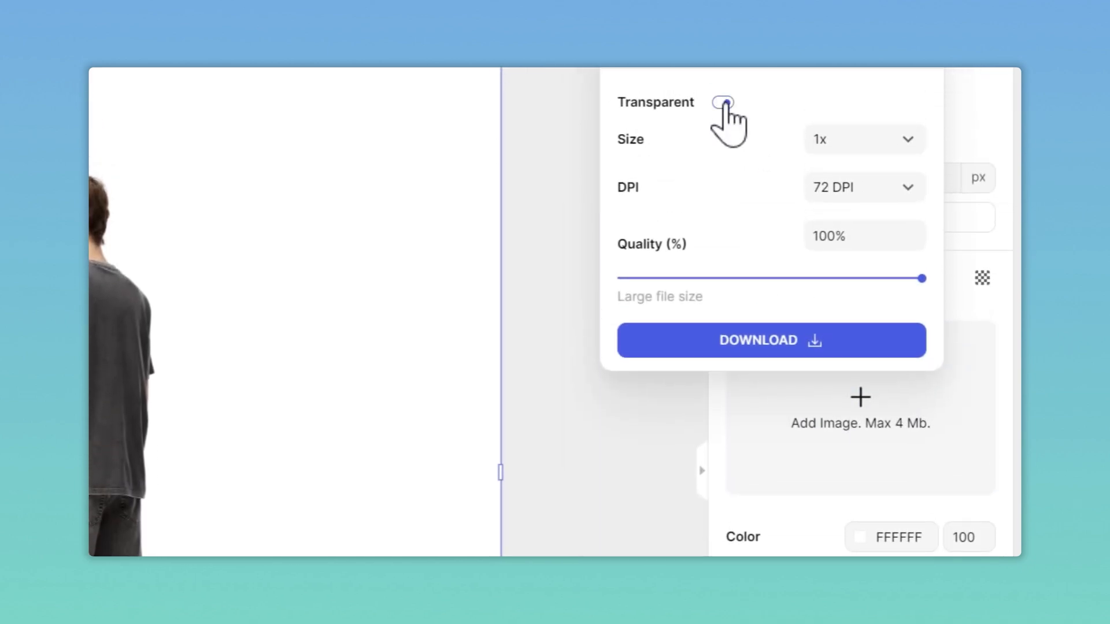
{"action": "left_click", "coordinate": [710, 342]}
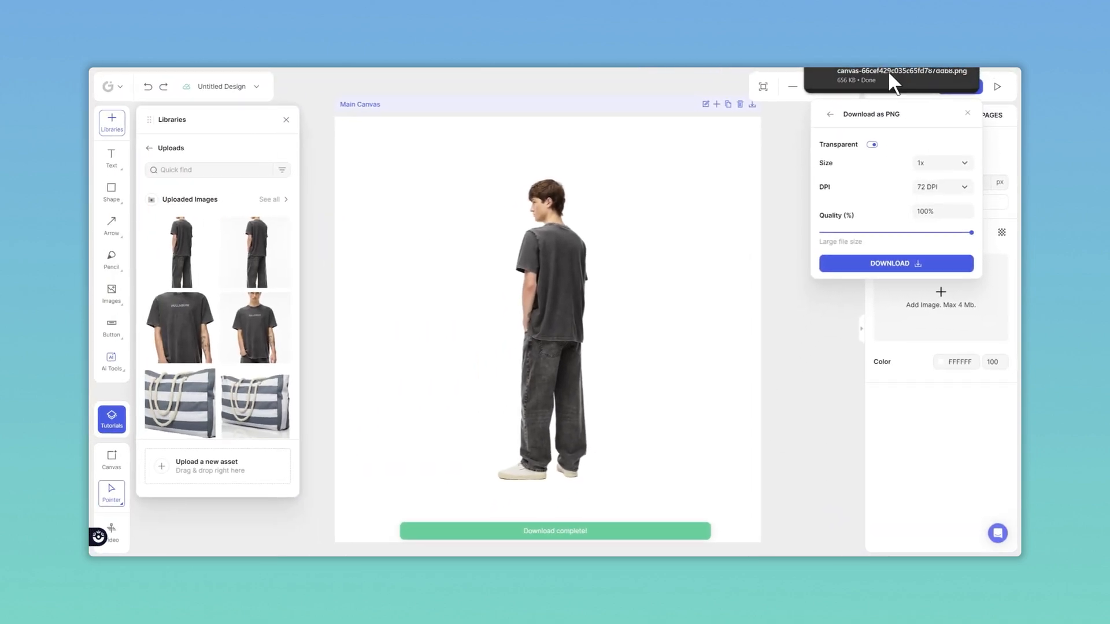
Step: Open the downloaded PNG to check it, then close the viewer and download panel
{"action": "left_click", "coordinate": [888, 72]}
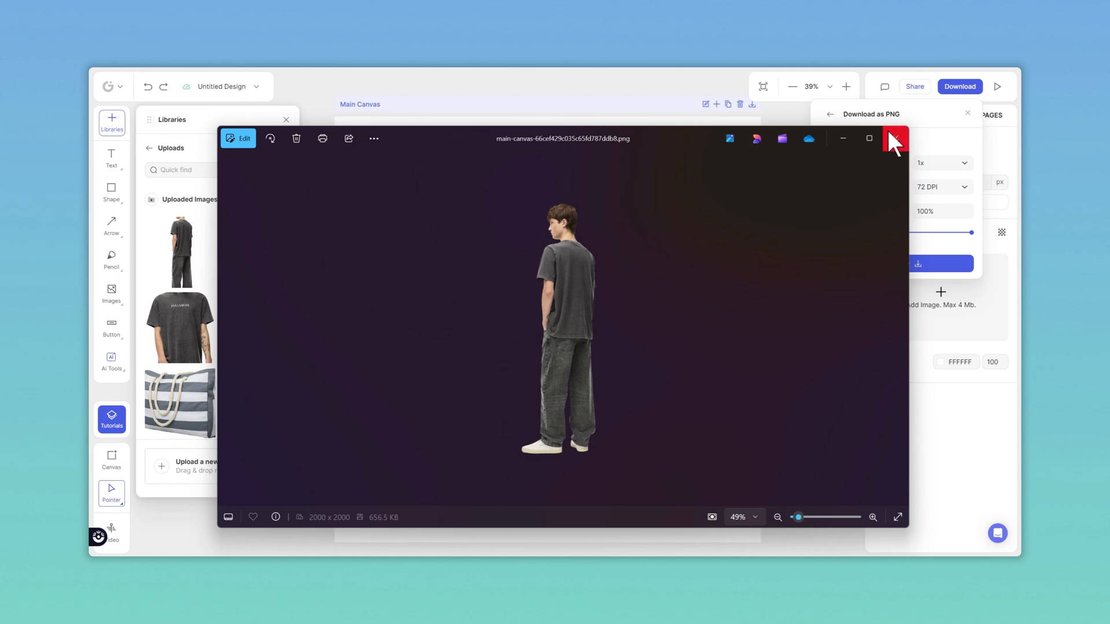
{"action": "left_click", "coordinate": [894, 139]}
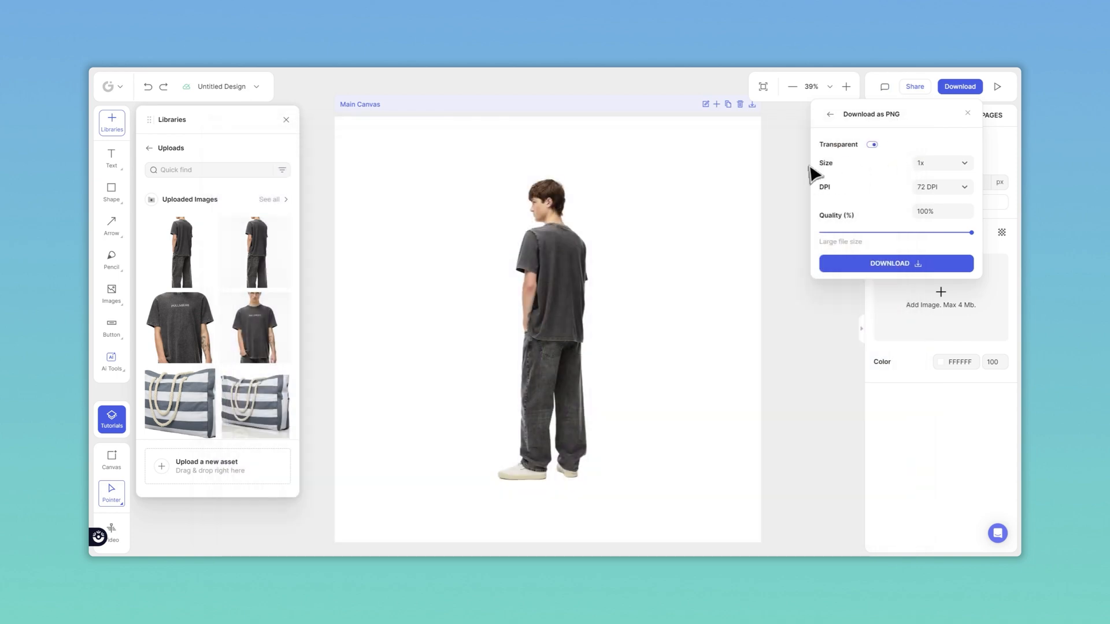
{"action": "left_click", "coordinate": [748, 185]}
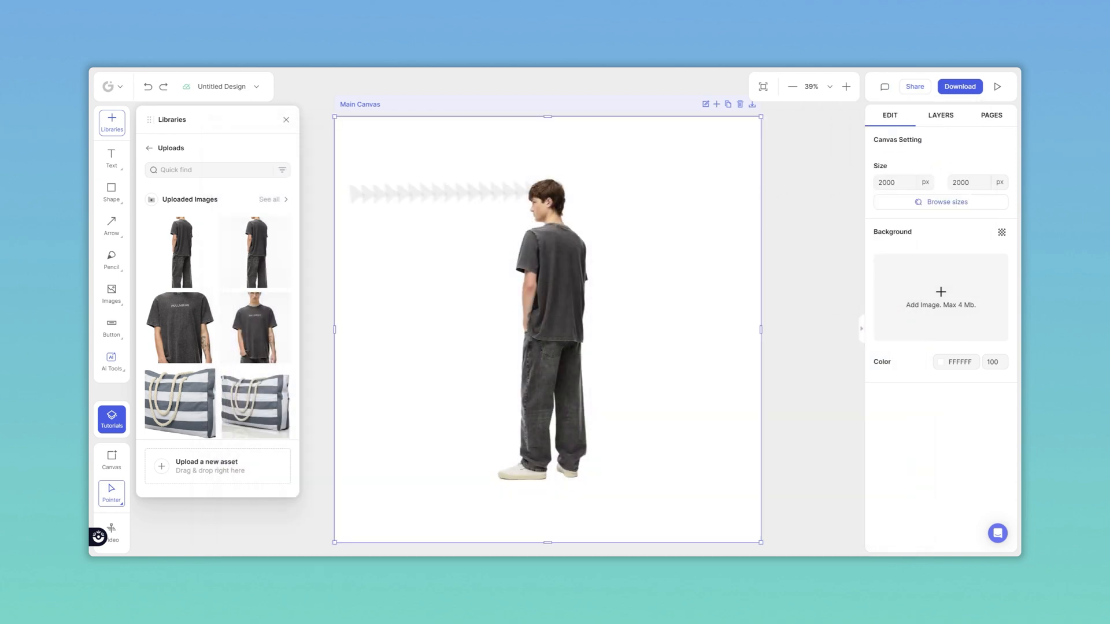
Step: Draw a square beside the model, about 979 × 867 px, covering the canvas's right side
{"action": "left_click", "coordinate": [286, 120]}
{"action": "left_click", "coordinate": [124, 194]}
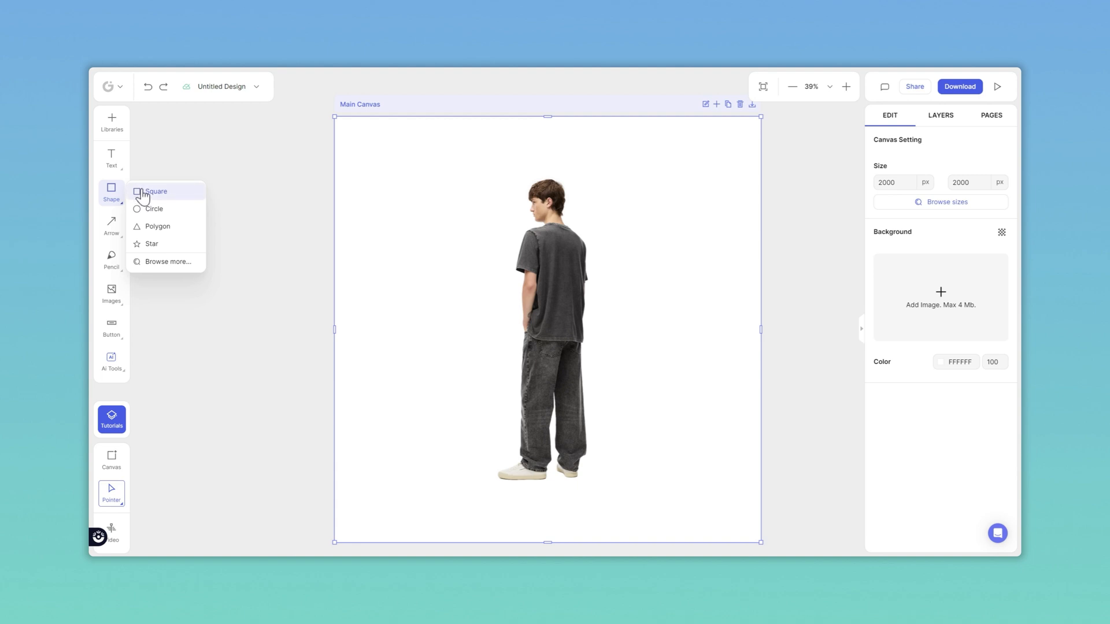
{"action": "left_click", "coordinate": [151, 192]}
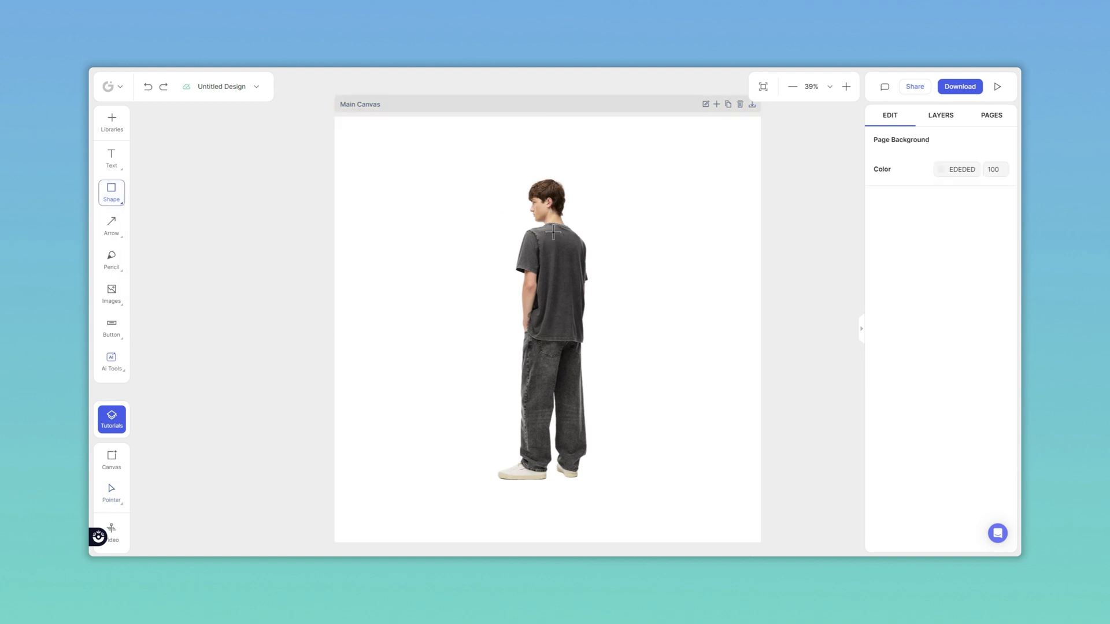
{"action": "left_click_drag", "start_coordinate": [554, 231], "coordinate": [762, 415]}
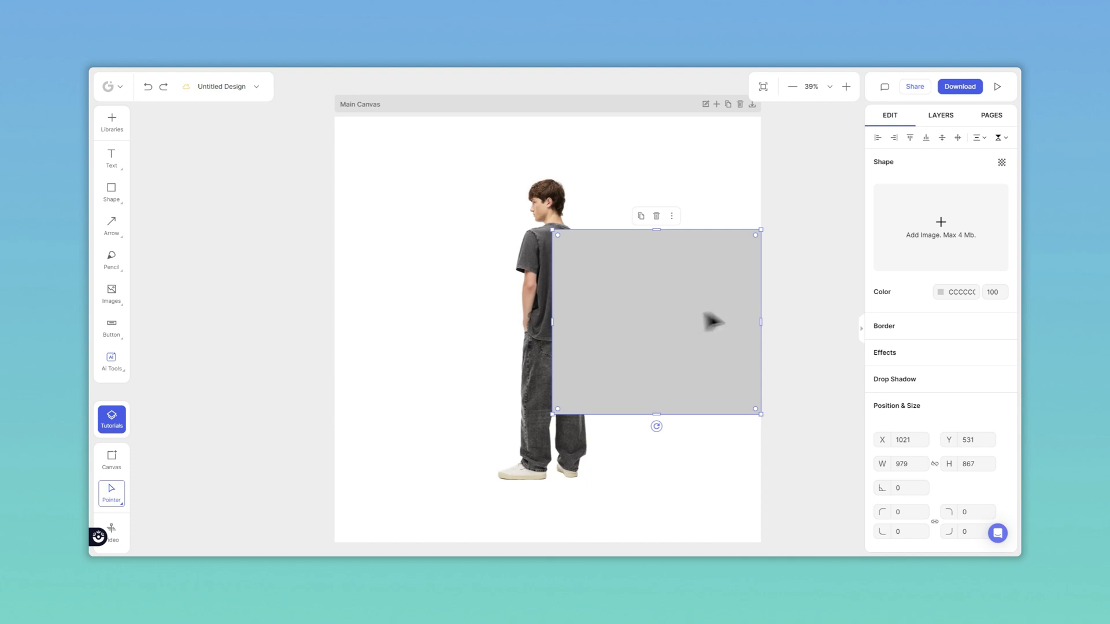
Step: Set the square's fill colour to grey 7C797B using the eyedropper on the shirt and a shade swatch
{"action": "left_click", "coordinate": [941, 293]}
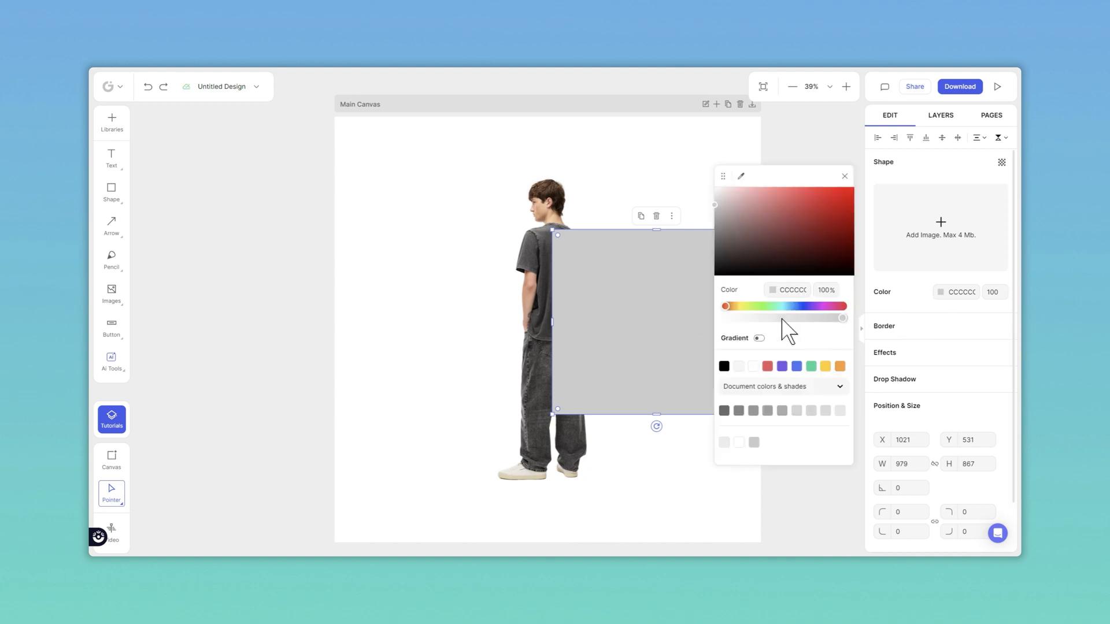
{"action": "left_click", "coordinate": [741, 178]}
{"action": "left_click", "coordinate": [534, 238]}
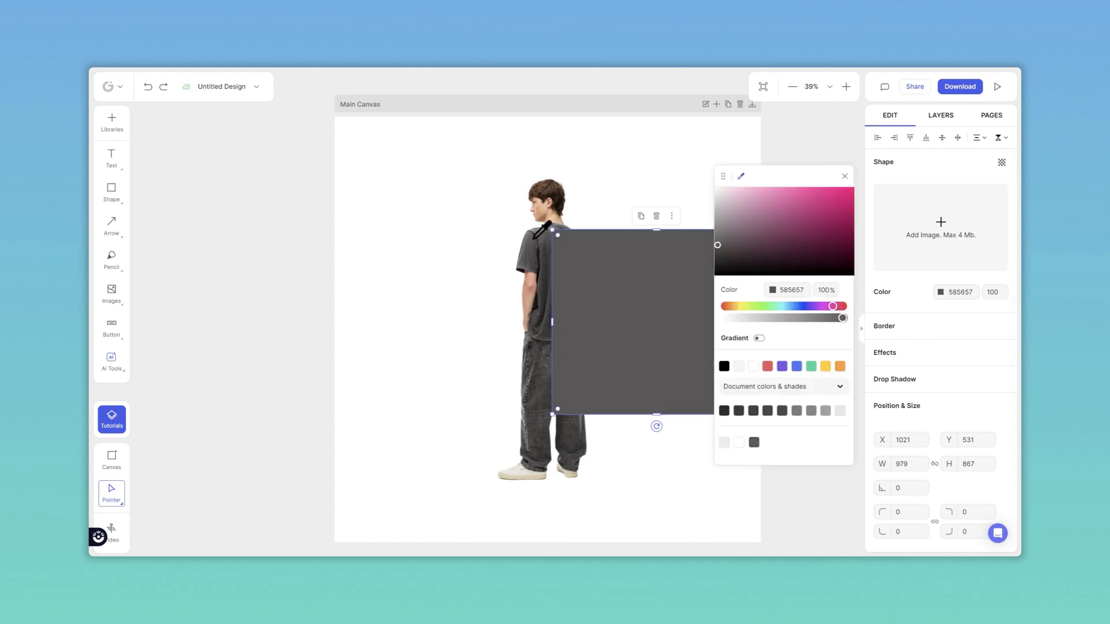
{"action": "left_click", "coordinate": [797, 411]}
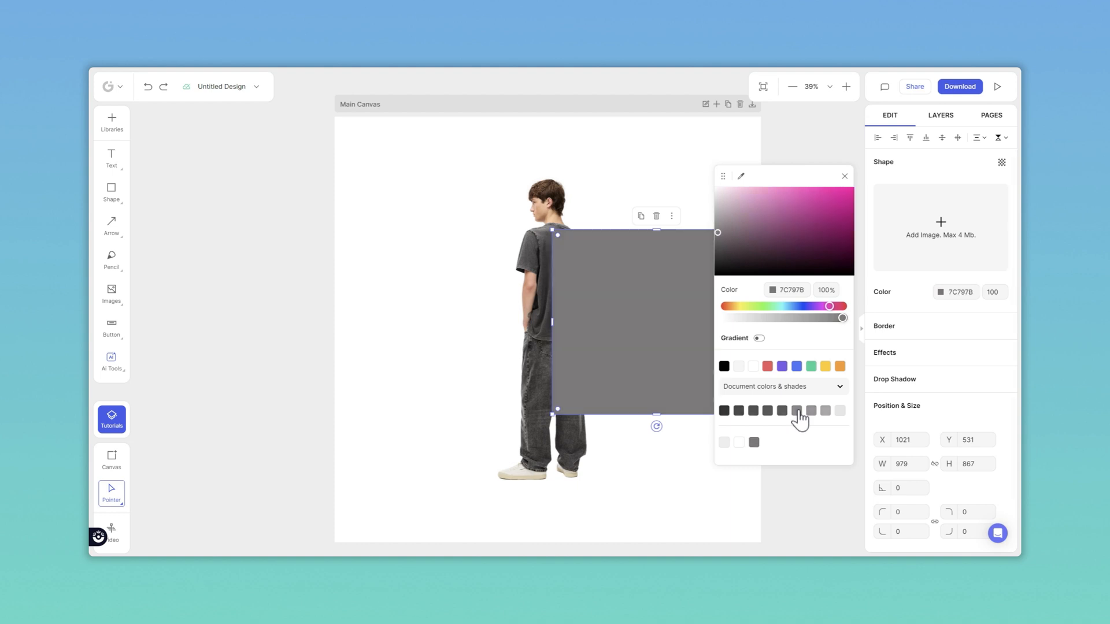
Step: Close the colour picker and send the grey square backward so it sits behind the model
{"action": "left_click", "coordinate": [682, 177]}
{"action": "left_click", "coordinate": [665, 267]}
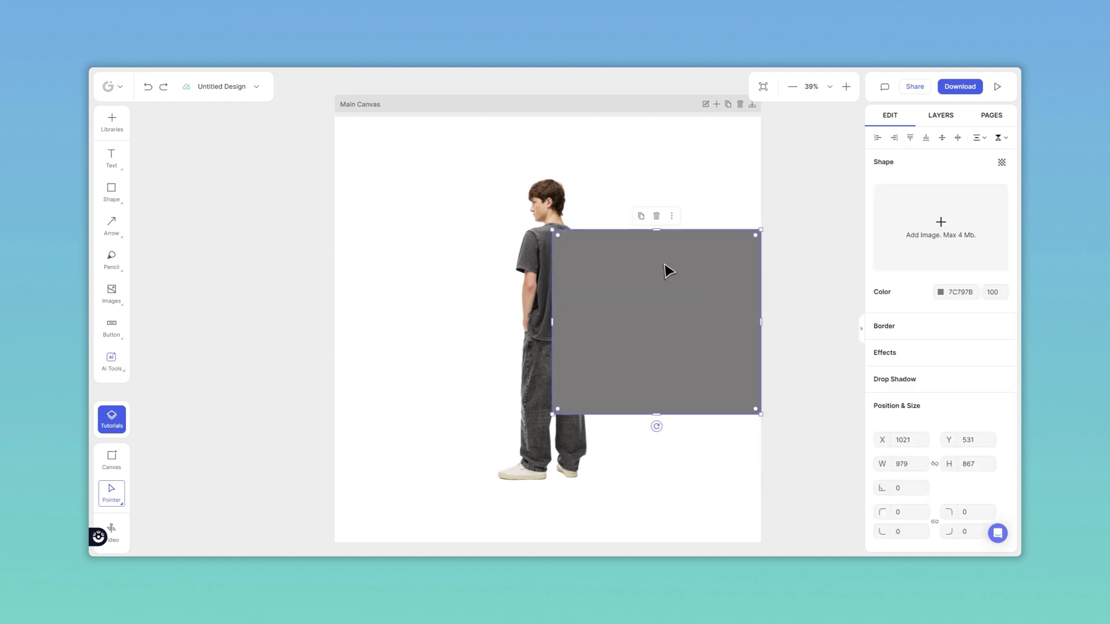
{"action": "right_click", "coordinate": [665, 266]}
{"action": "left_click", "coordinate": [701, 426]}
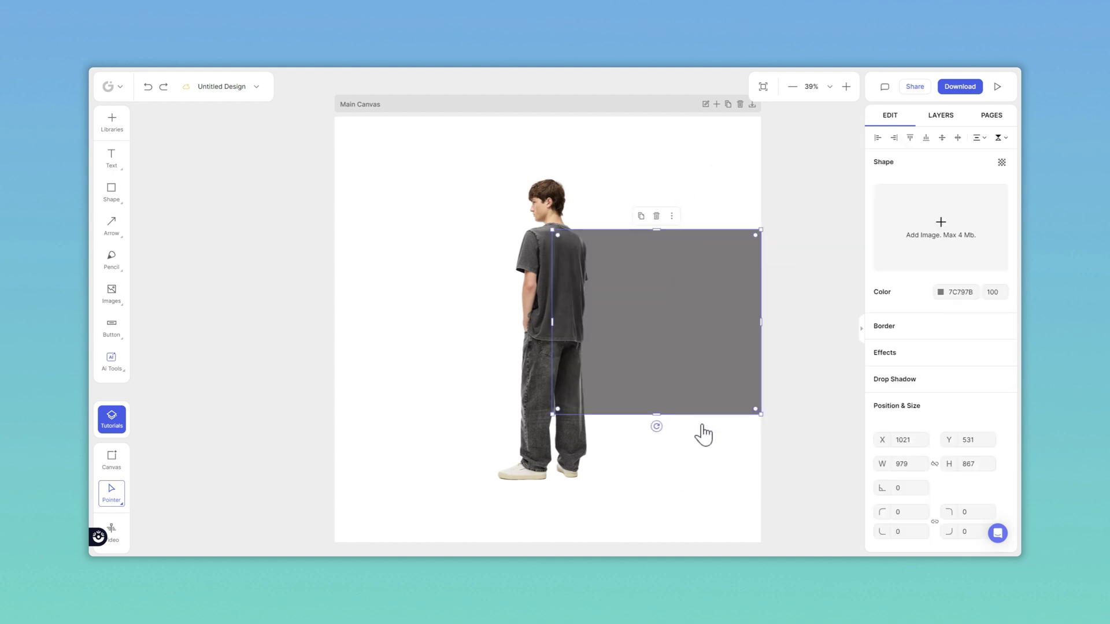
{"action": "left_click", "coordinate": [724, 462]}
Step: Download the whole canvas as a transparent PNG at 1x size, 72 DPI and 100% quality
{"action": "left_click", "coordinate": [507, 108]}
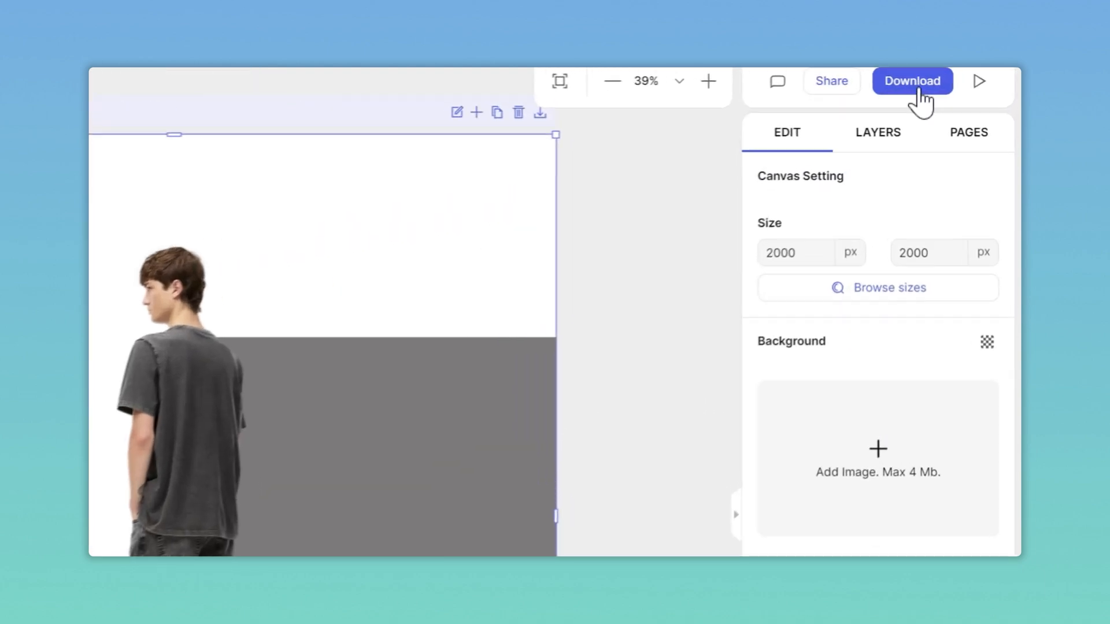
{"action": "left_click", "coordinate": [960, 87]}
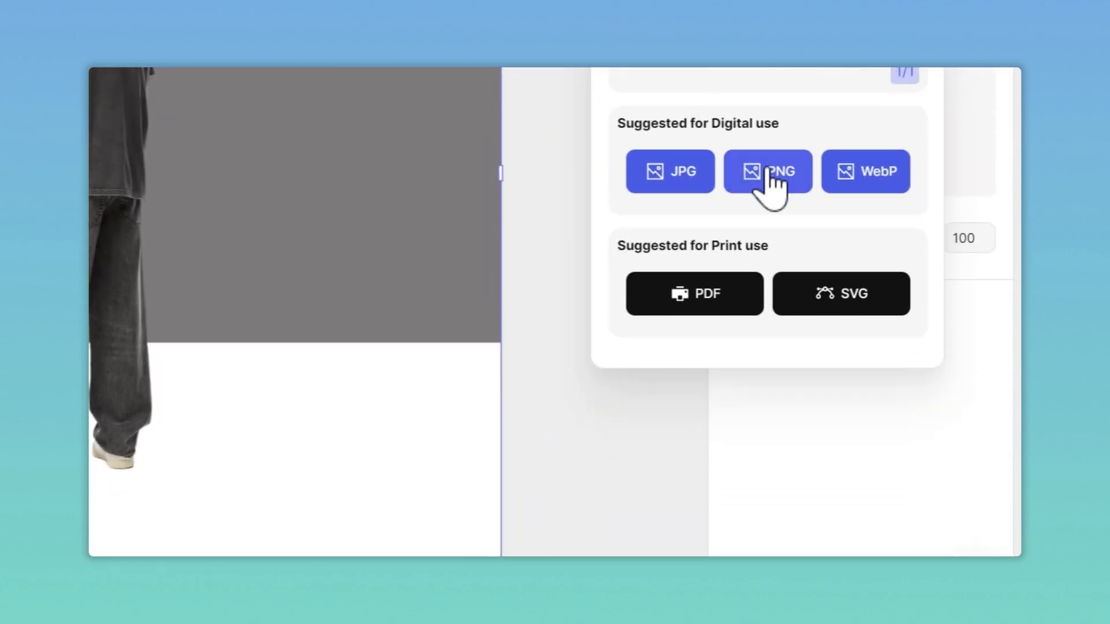
{"action": "left_click", "coordinate": [768, 172]}
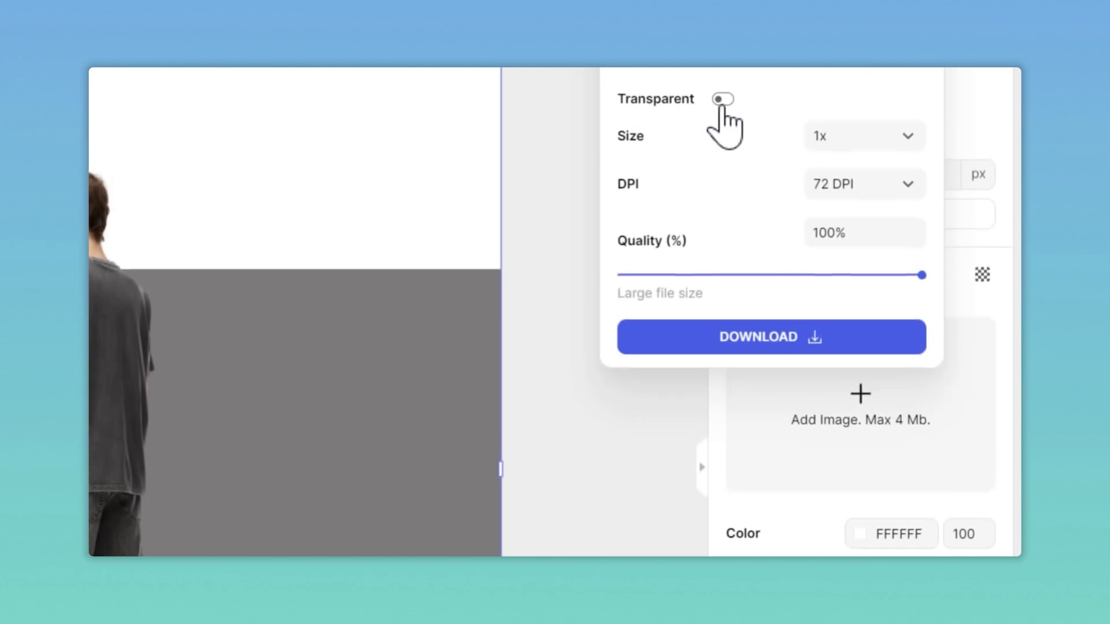
{"action": "left_click", "coordinate": [723, 102]}
{"action": "left_click", "coordinate": [704, 342]}
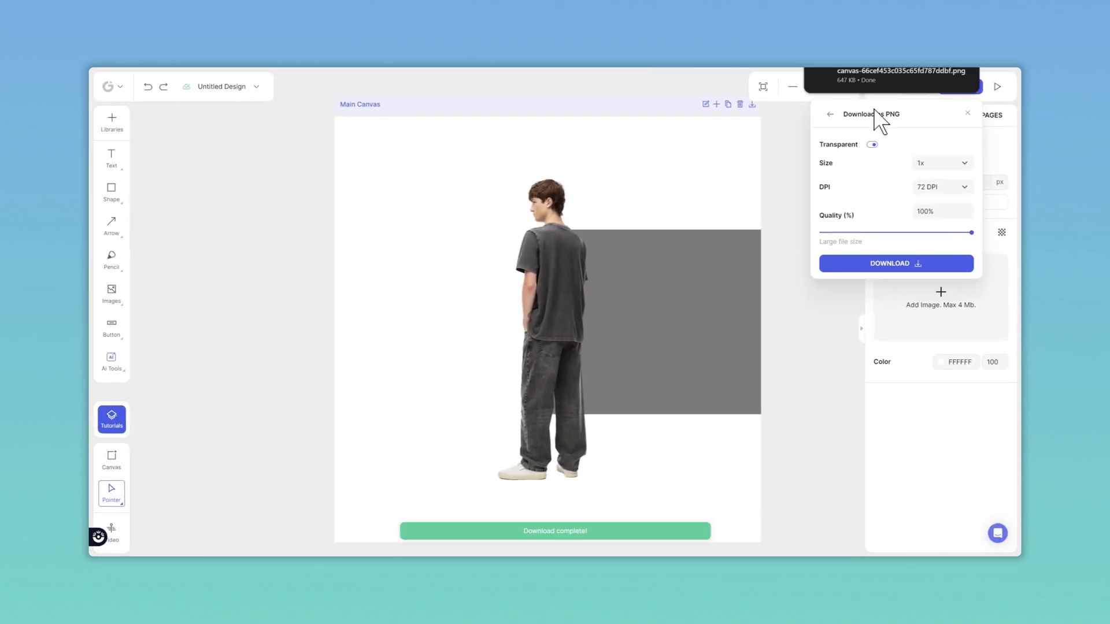
Step: Open the downloaded PNG to check it, then close the viewer and the download panel
{"action": "left_click", "coordinate": [877, 70]}
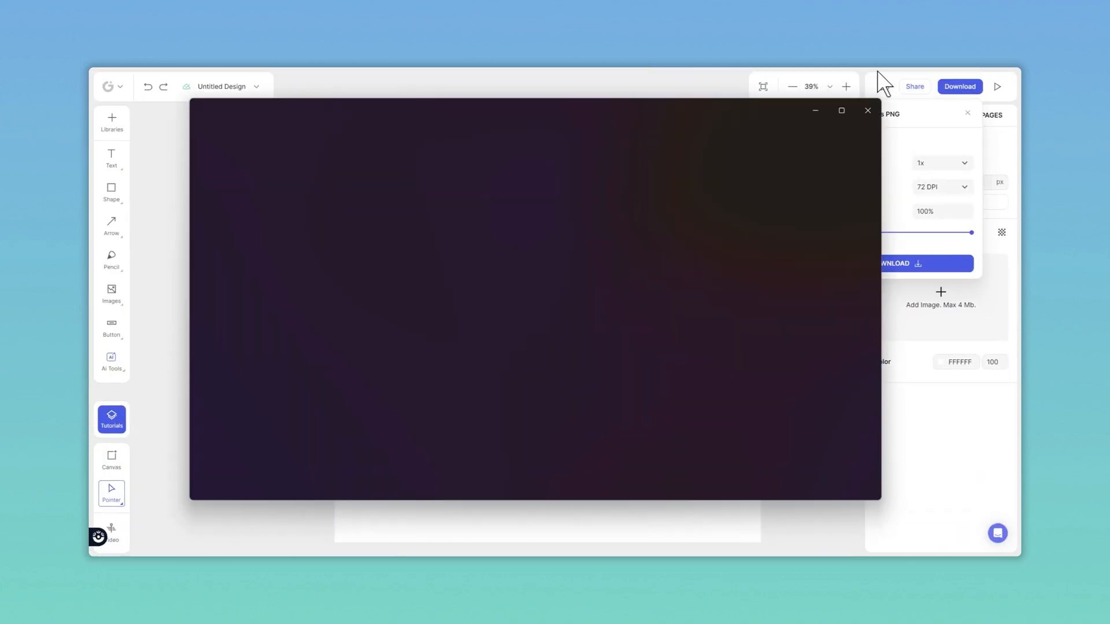
{"action": "left_click", "coordinate": [861, 105]}
{"action": "left_click", "coordinate": [675, 93]}
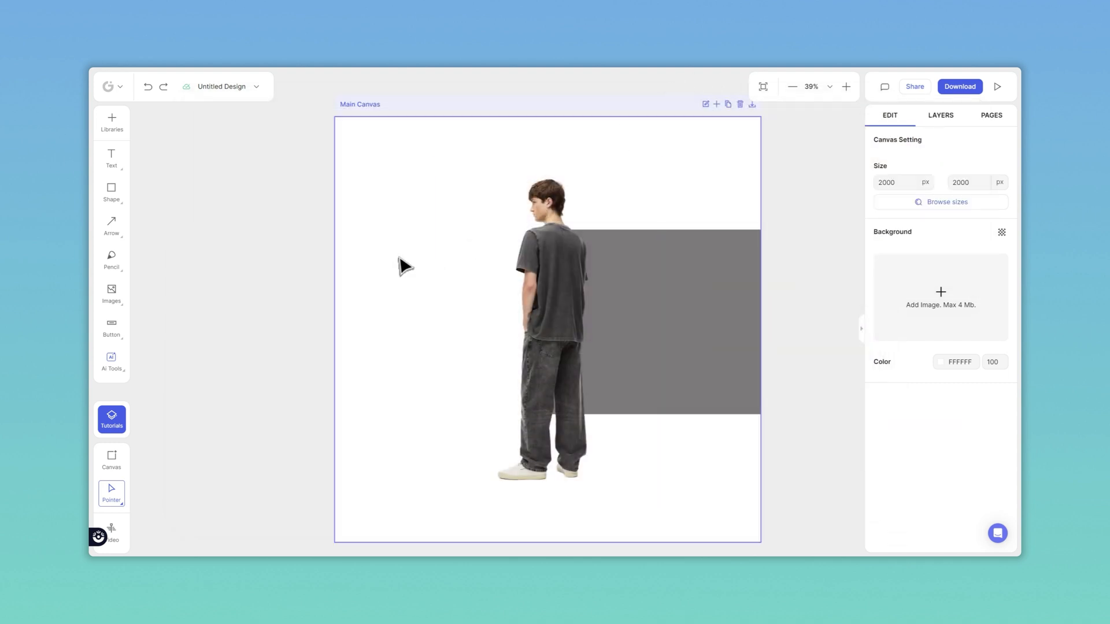
Step: Select the model and the grey square together and download both layers as transparent PNG images
{"action": "left_click", "coordinate": [349, 286]}
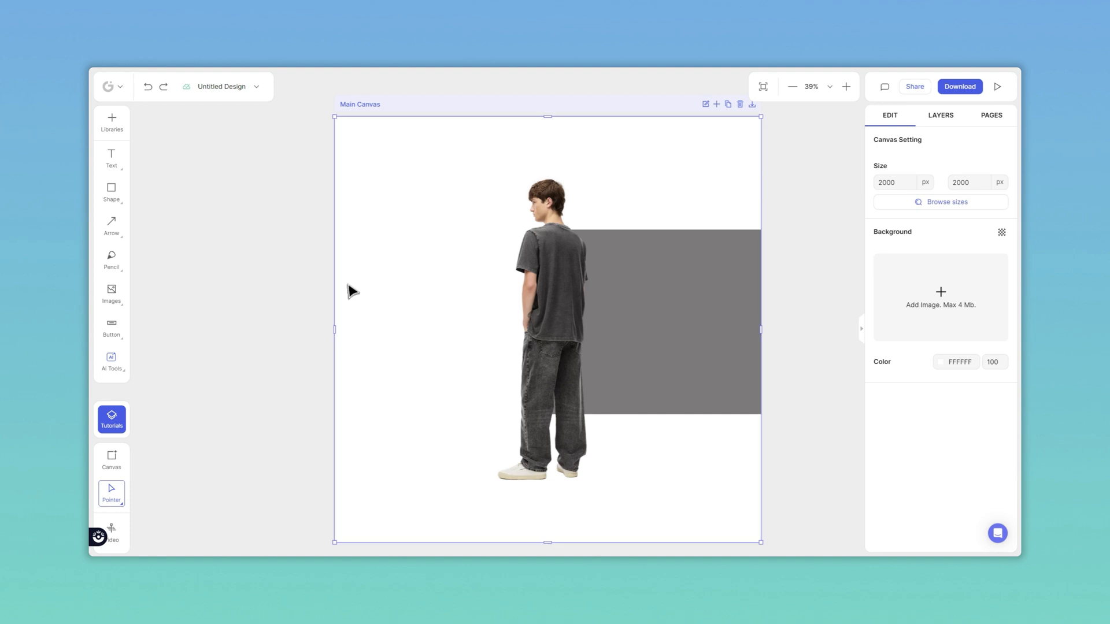
{"action": "left_click", "coordinate": [311, 316]}
{"action": "left_click_drag", "start_coordinate": [341, 312], "coordinate": [653, 377]}
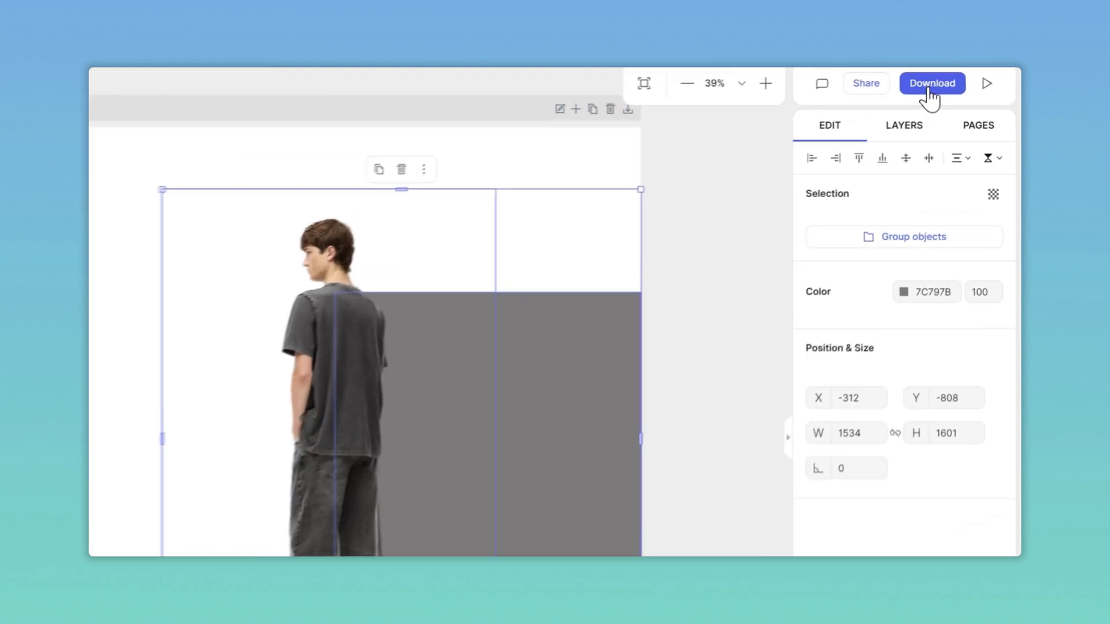
{"action": "left_click", "coordinate": [960, 86]}
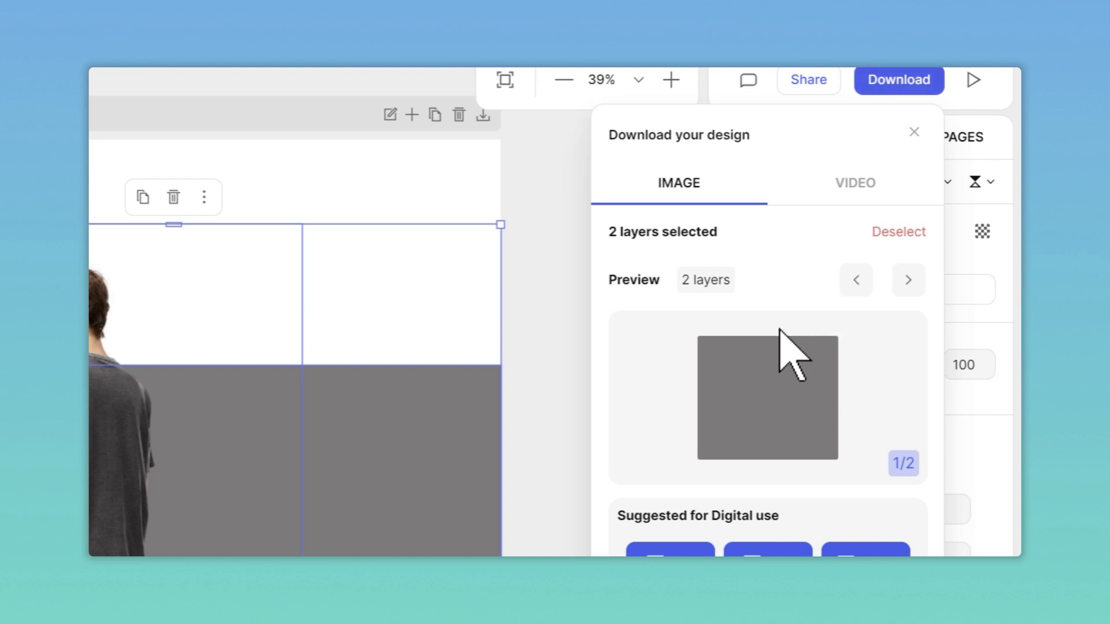
{"action": "left_click", "coordinate": [909, 281]}
{"action": "left_click", "coordinate": [776, 422]}
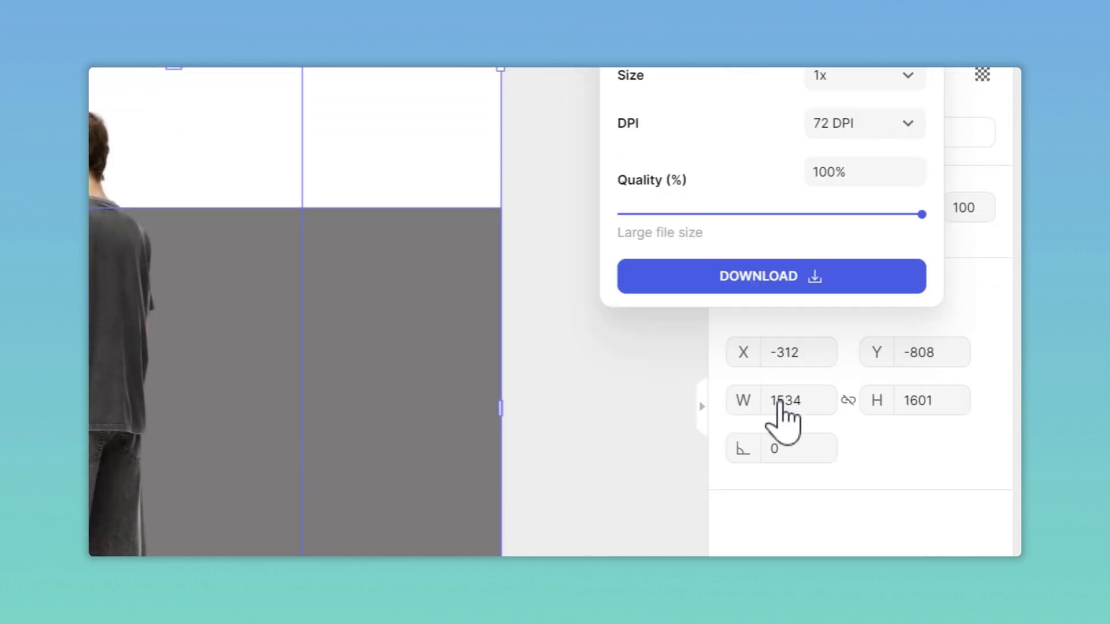
{"action": "left_click", "coordinate": [718, 105]}
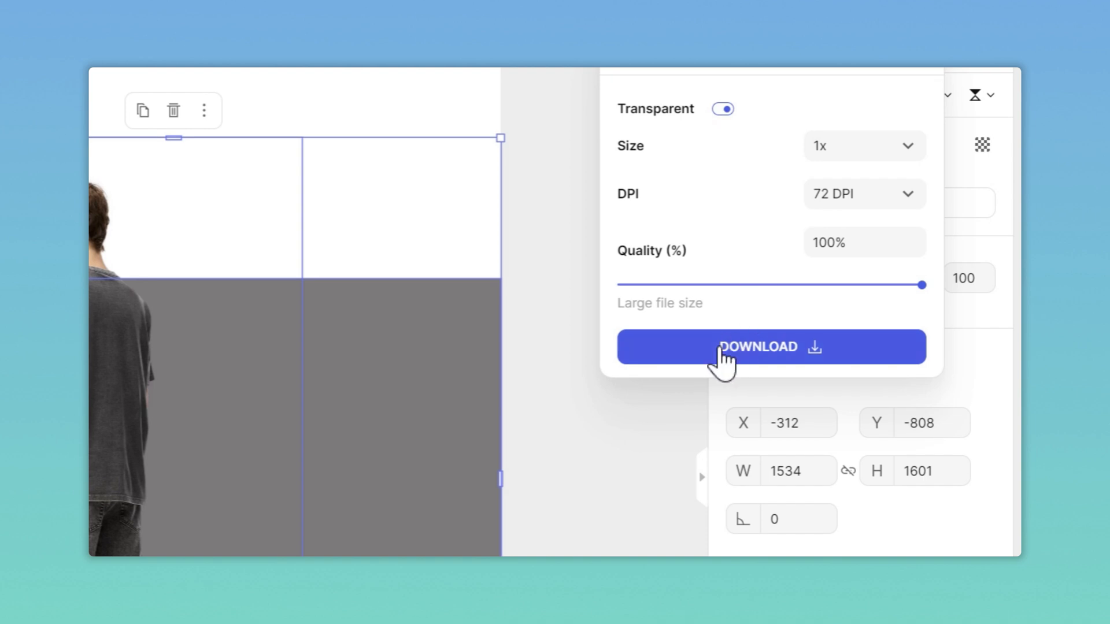
{"action": "left_click", "coordinate": [719, 292]}
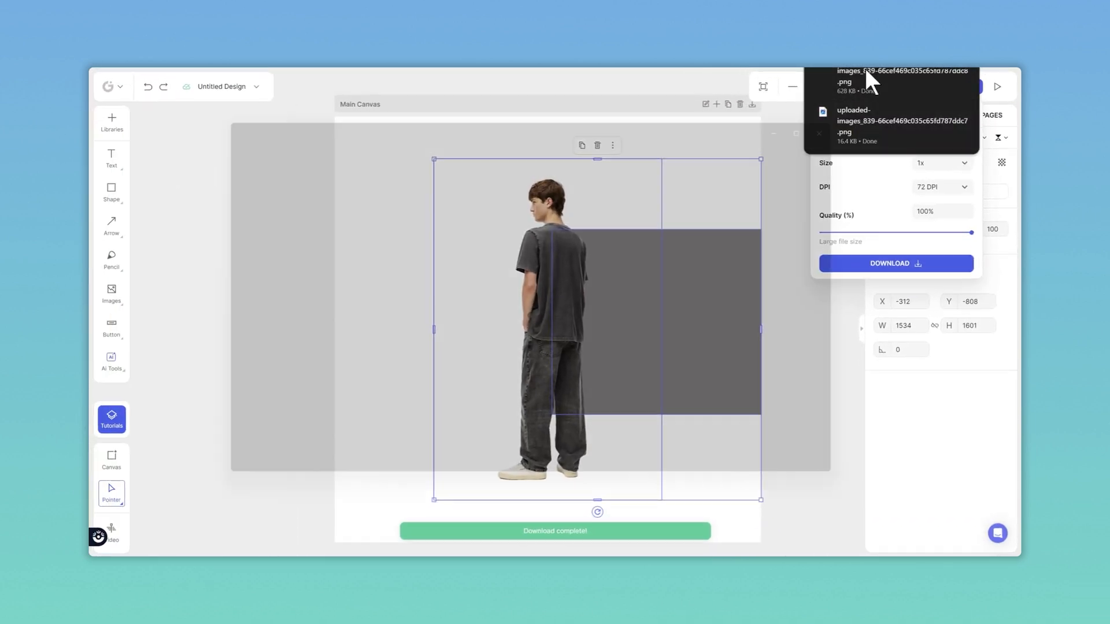
Step: Open the downloaded layer images from the download list to check them, then close the list
{"action": "left_click", "coordinate": [867, 72]}
{"action": "left_click", "coordinate": [863, 106]}
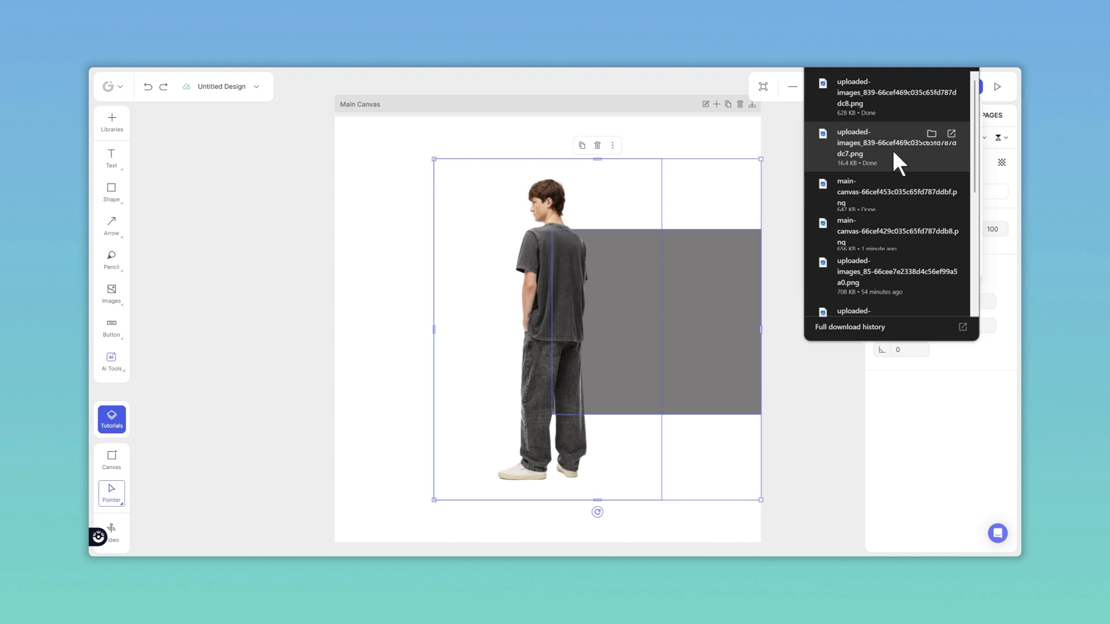
{"action": "left_click", "coordinate": [893, 150]}
{"action": "left_click", "coordinate": [868, 111]}
{"action": "left_click", "coordinate": [968, 115]}
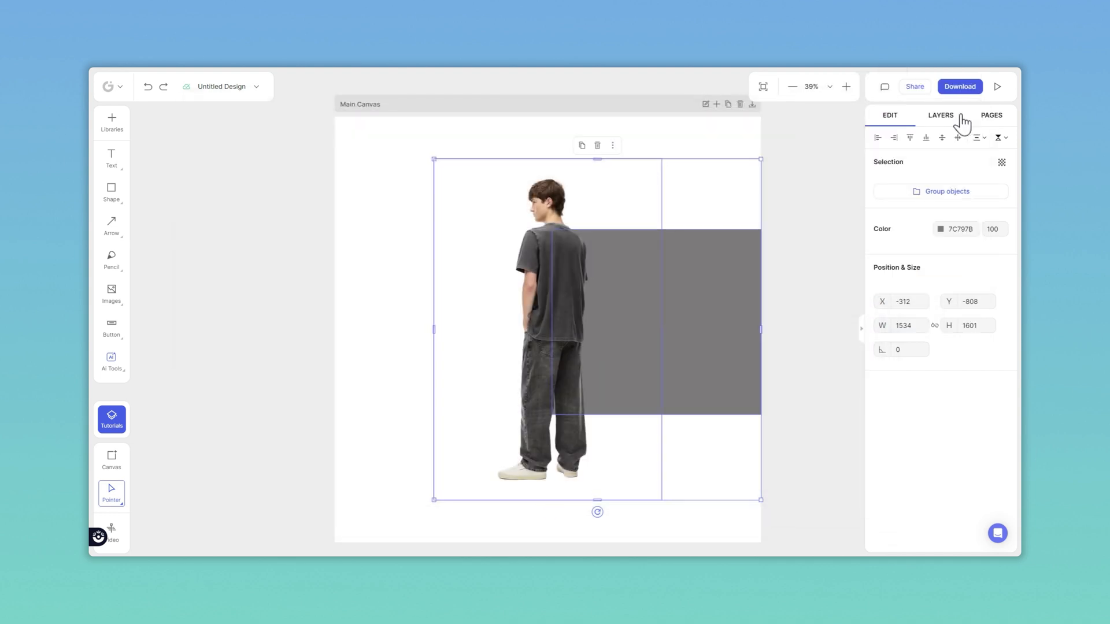